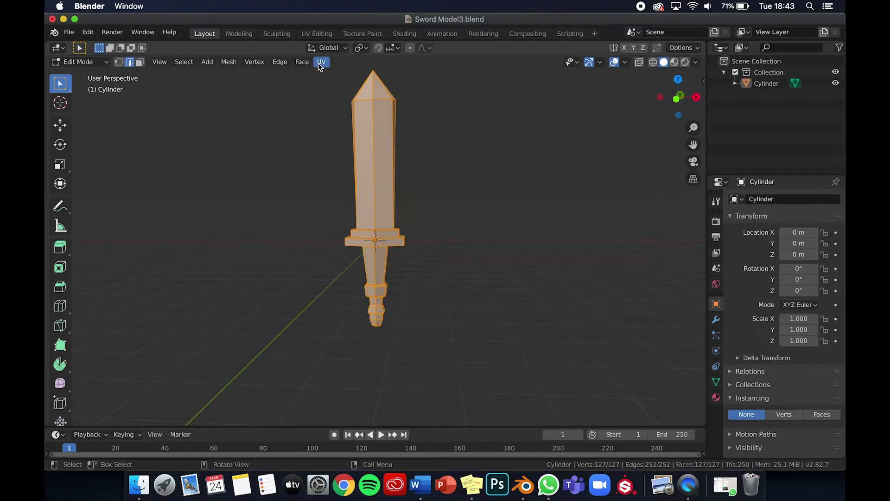
Step: Unwrap the whole sword mesh with Smart UV Project using the default settings and show the layout in the UV Editing workspace
click(334, 101)
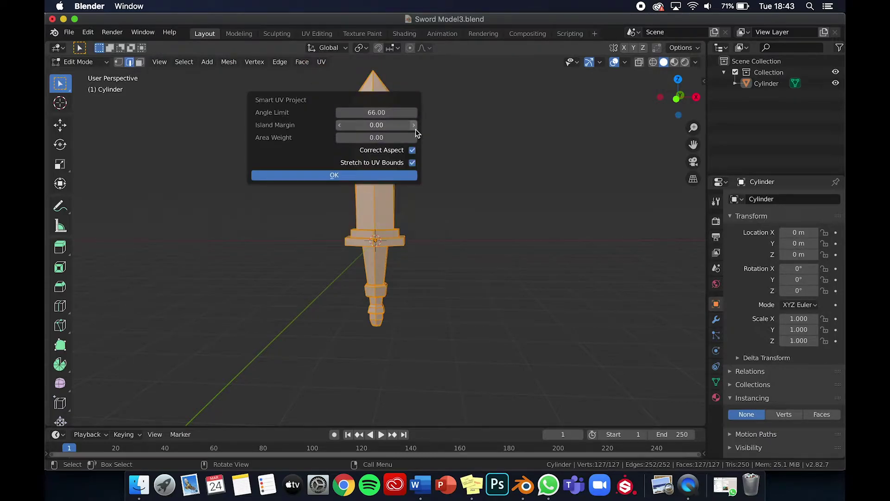
click(371, 175)
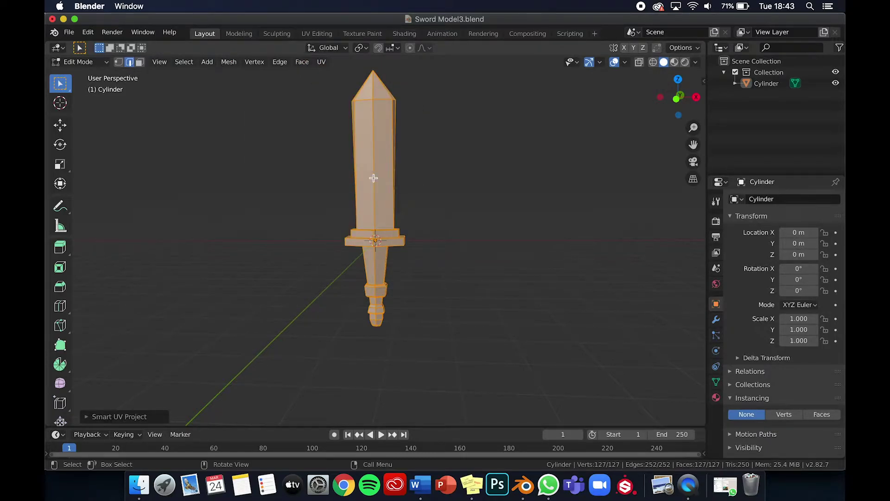
click(317, 33)
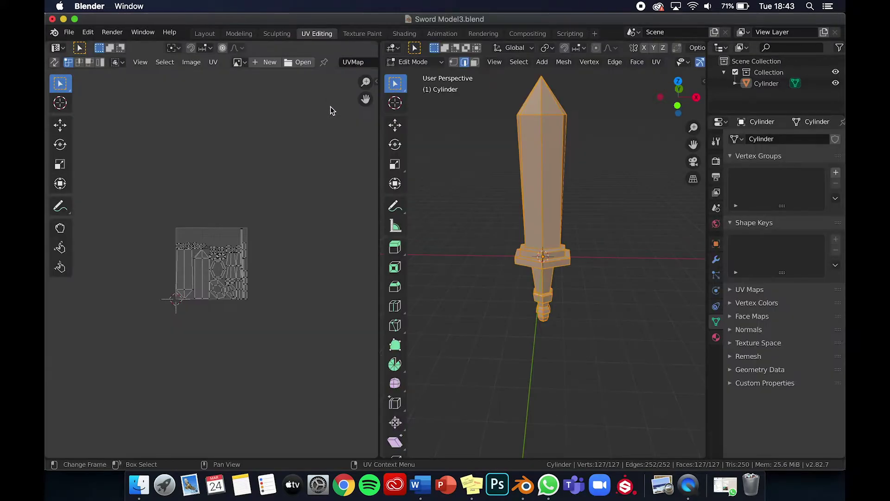
scroll(255, 250, up, 6)
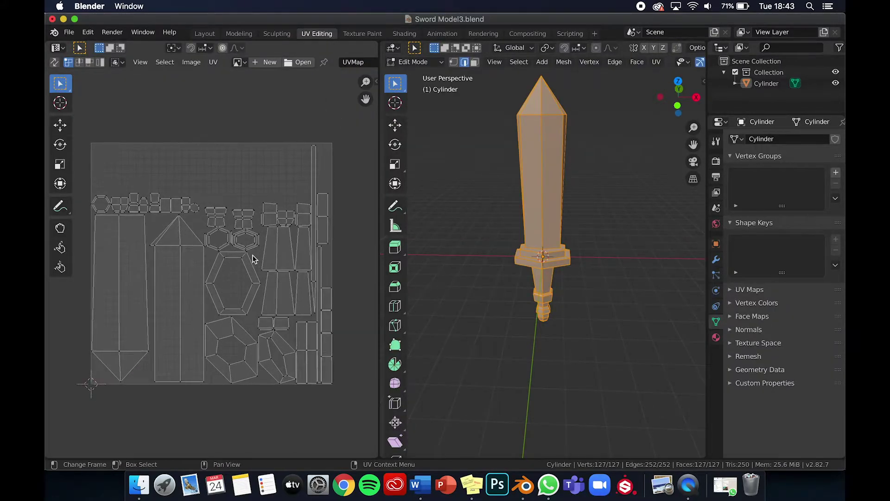
scroll(253, 258, down, 2)
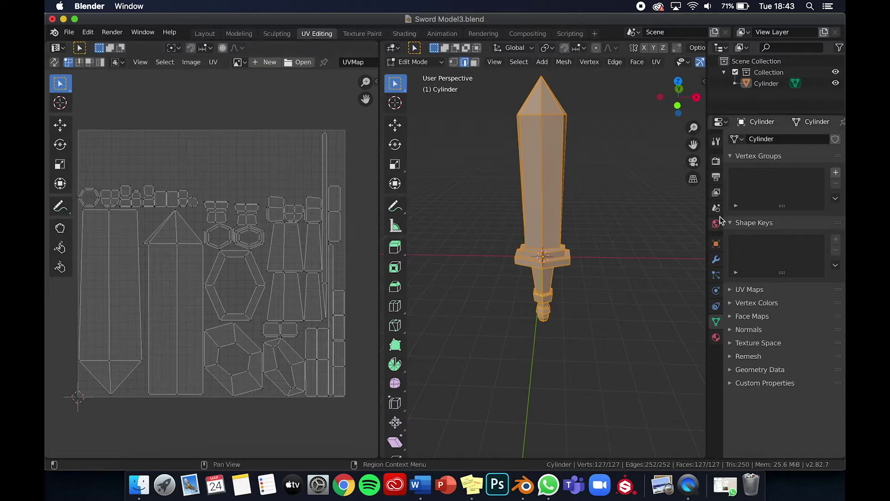
Step: Clear the full-mesh selection and open the sword's material properties
click(560, 298)
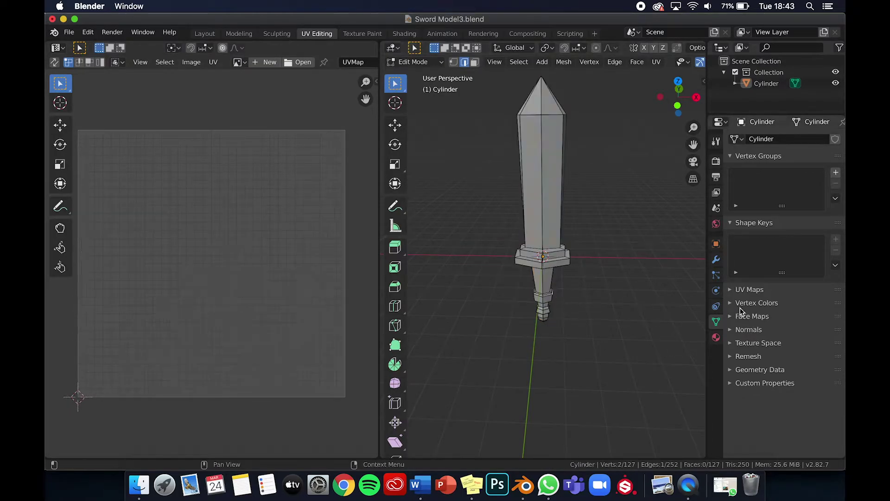
click(716, 337)
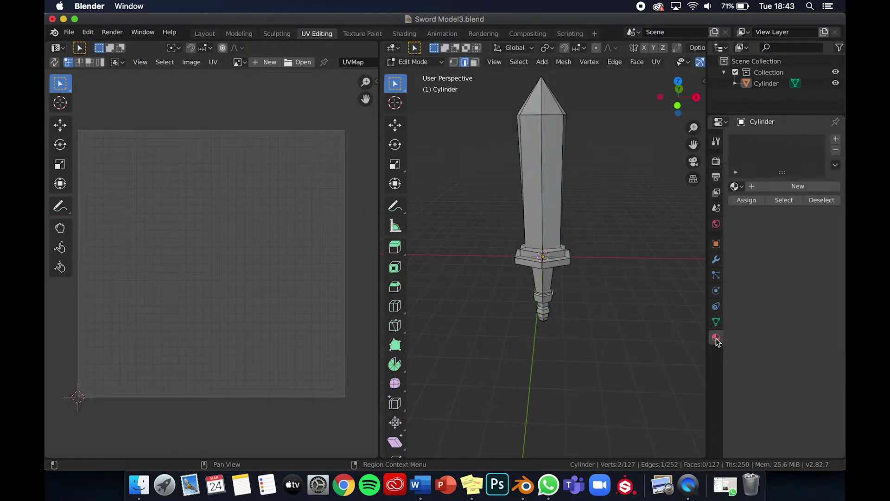
scroll(560, 292, down, 4)
scroll(560, 293, up, 3)
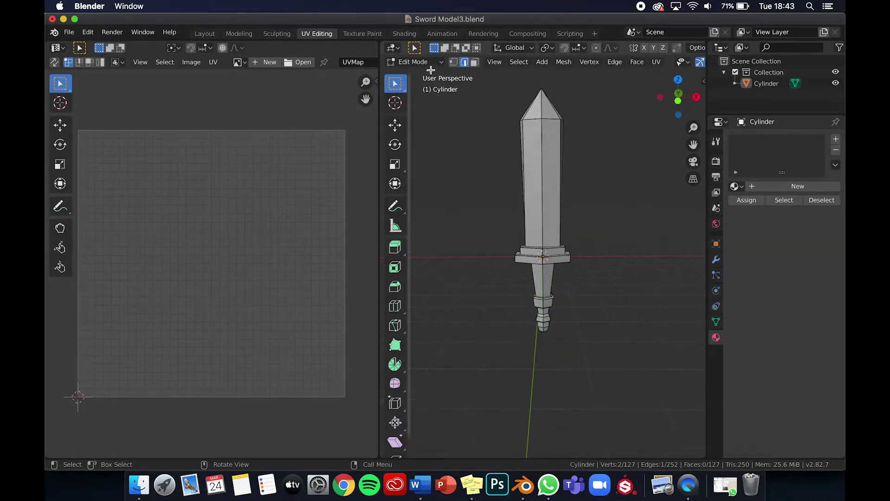
Step: Select all faces of the sword's blade, including the tip, on both sides in face select mode
drag(511, 96, 611, 221)
key(3)
drag(503, 80, 600, 242)
scroll(600, 243, up, 1)
middle_drag(601, 243, 595, 246)
key(shift)
shift+drag(517, 86, 578, 238)
middle_drag(578, 238, 578, 238)
scroll(578, 238, down, 3)
scroll(588, 274, up, 6)
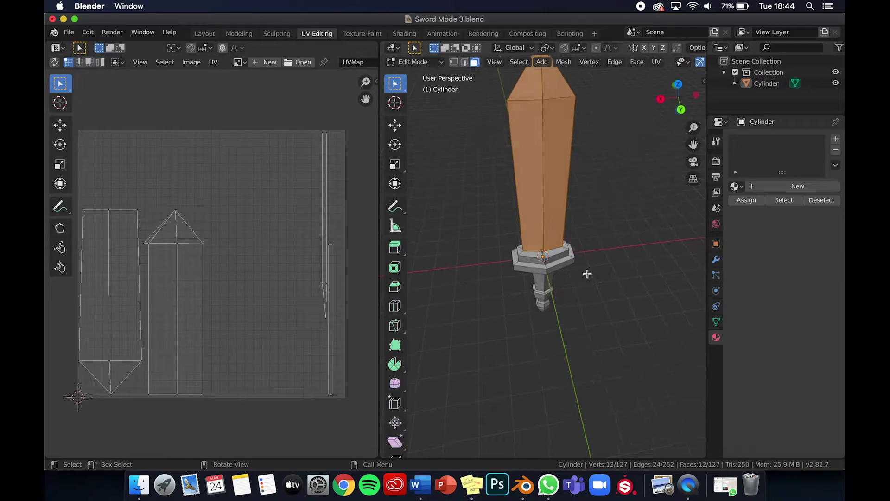
Step: Create a new material named Sword main and unwrap the selected blade faces with Smart UV Project
click(804, 187)
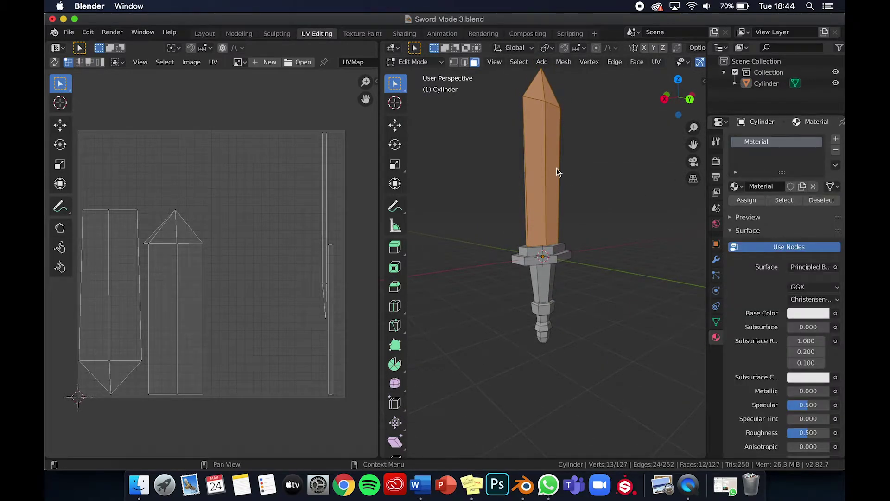
click(657, 62)
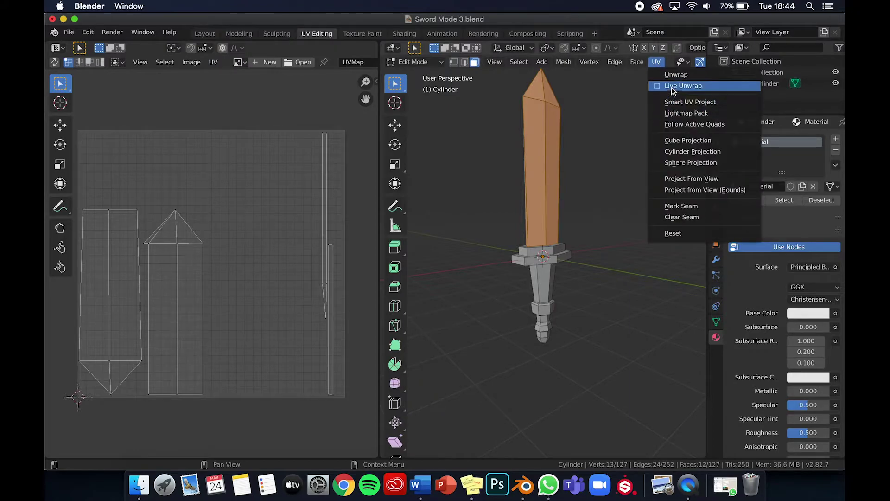
click(666, 103)
click(692, 178)
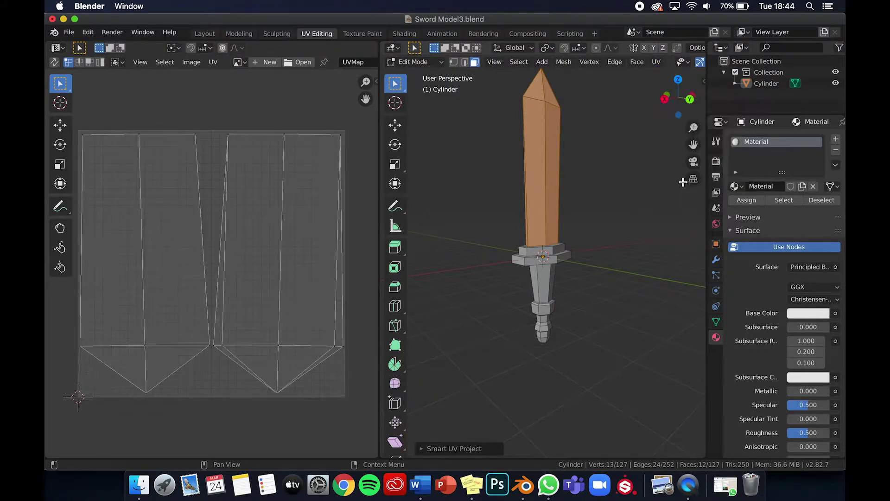
double_click(756, 142)
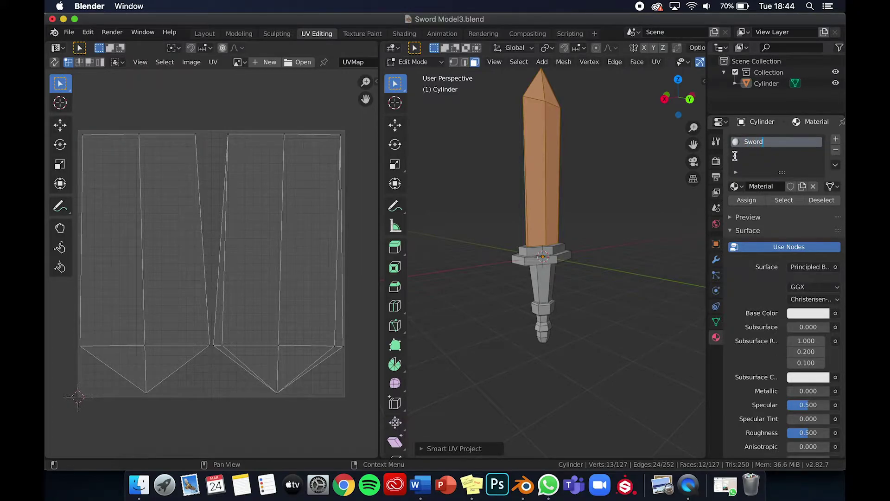
key(Return)
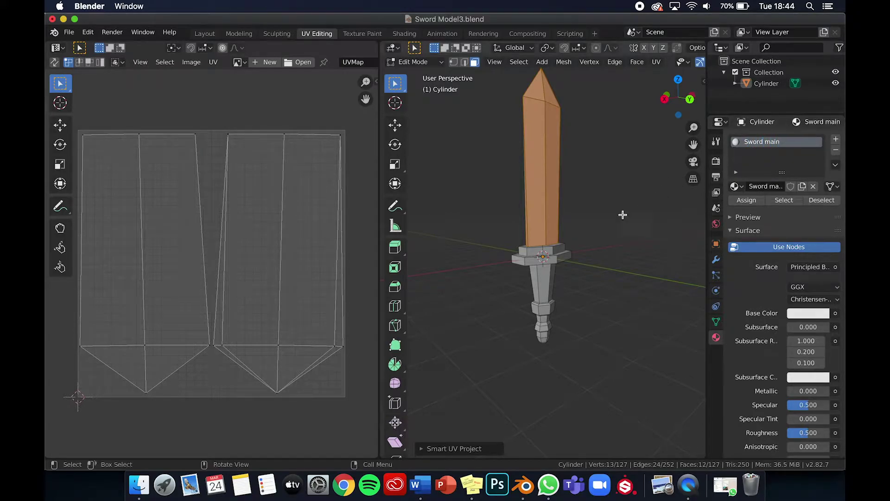
Step: Select all top and side faces of the guard's narrower upper tier, directly below the blade
click(590, 247)
middle_drag(590, 247, 588, 249)
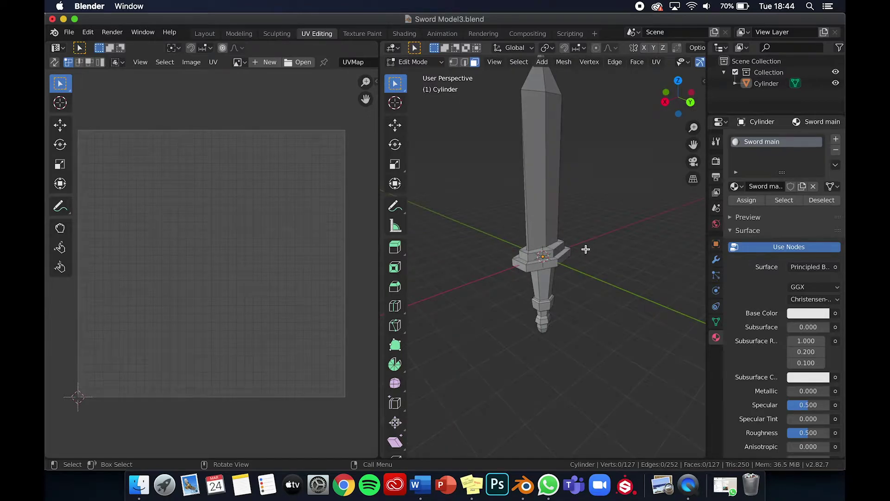
scroll(587, 245, up, 4)
click(522, 256)
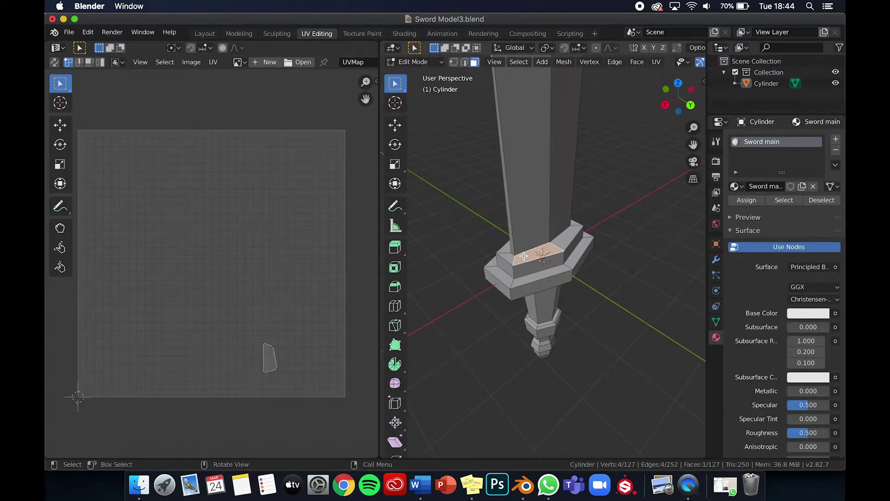
shift+click(566, 236)
shift+click(508, 250)
shift+click(508, 250)
middle_drag(509, 251, 509, 224)
shift+click(519, 237)
shift+click(524, 259)
shift+click(524, 258)
shift+click(555, 249)
middle_drag(557, 250, 534, 248)
shift+click(552, 240)
shift+click(511, 245)
shift+click(525, 245)
shift+click(522, 248)
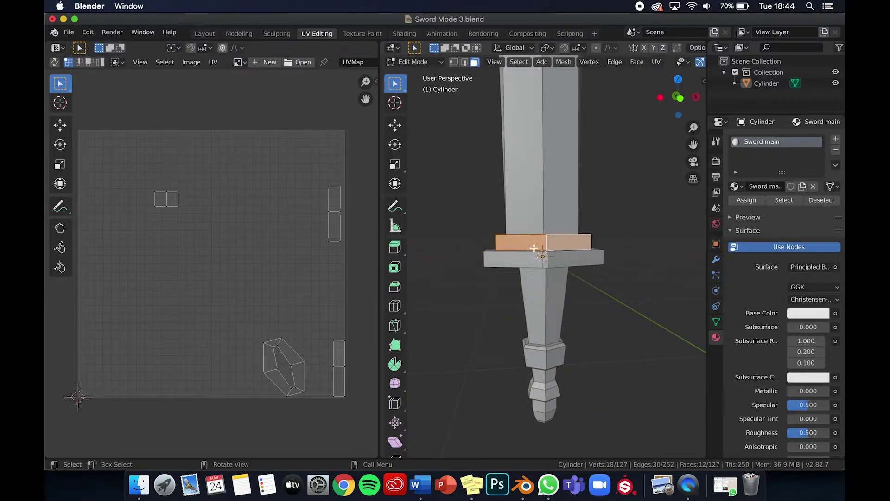
Step: Unwrap the selected upper guard tier with Smart UV Project using the default settings
click(656, 62)
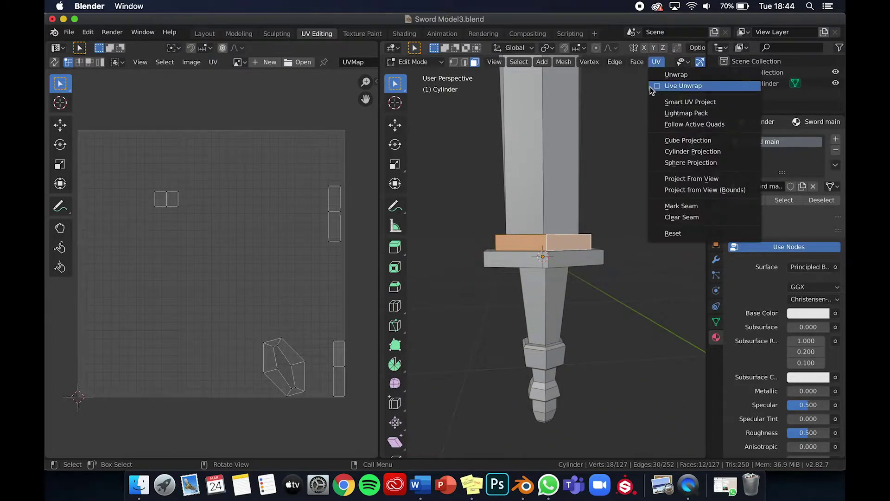
click(670, 102)
click(663, 179)
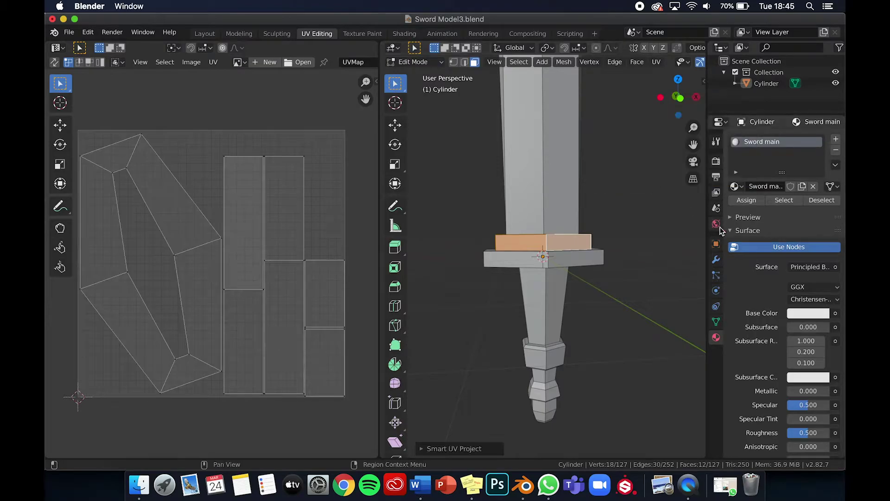
Step: Add a second material slot with a new material named Sword Base1
click(836, 139)
click(802, 208)
double_click(758, 153)
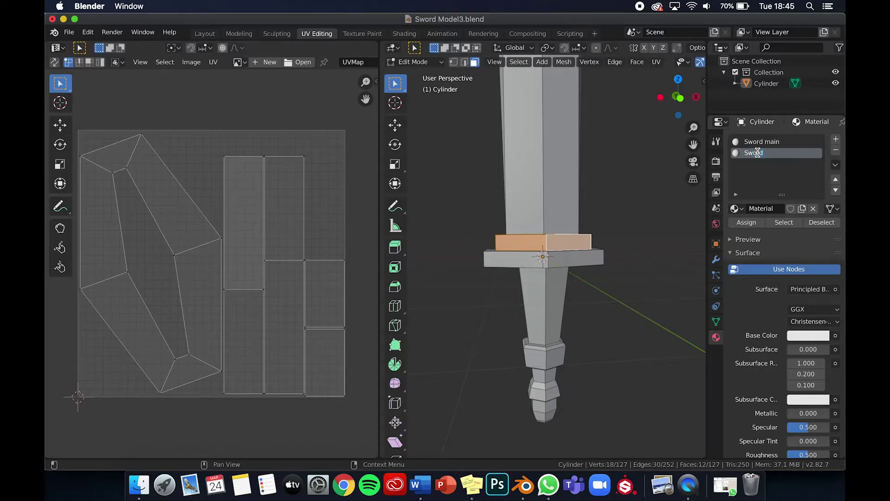
text(Sword Base1)
key(Return)
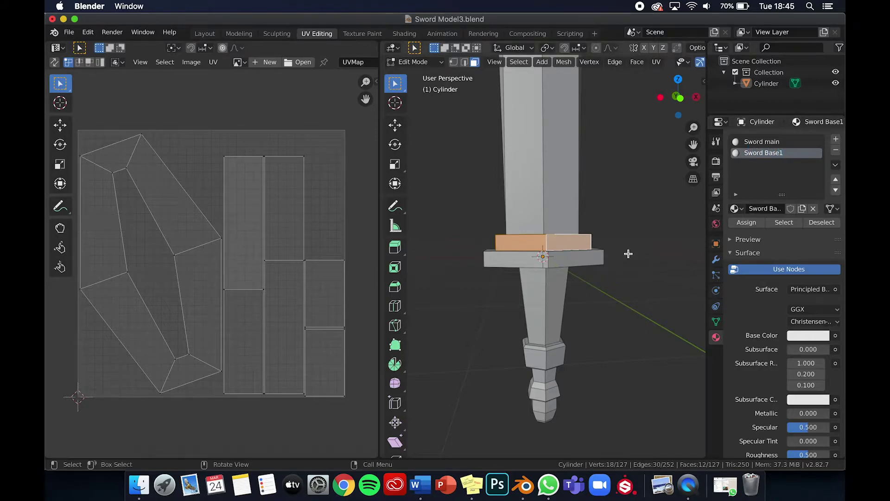
Step: Select the top faces and outer side faces around the guard's wider lower tier
click(514, 259)
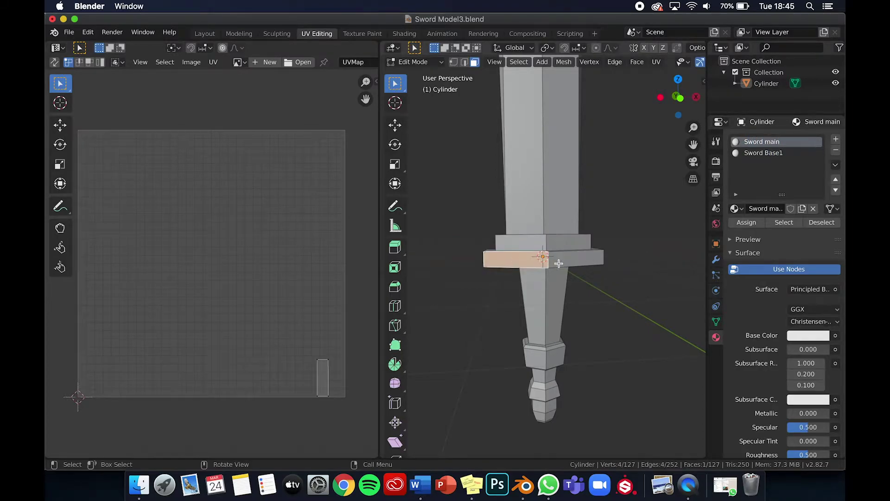
shift+click(589, 259)
middle_drag(590, 256, 590, 260)
shift+click(490, 255)
shift+click(513, 261)
shift+click(591, 253)
shift+click(594, 247)
middle_drag(595, 248, 594, 248)
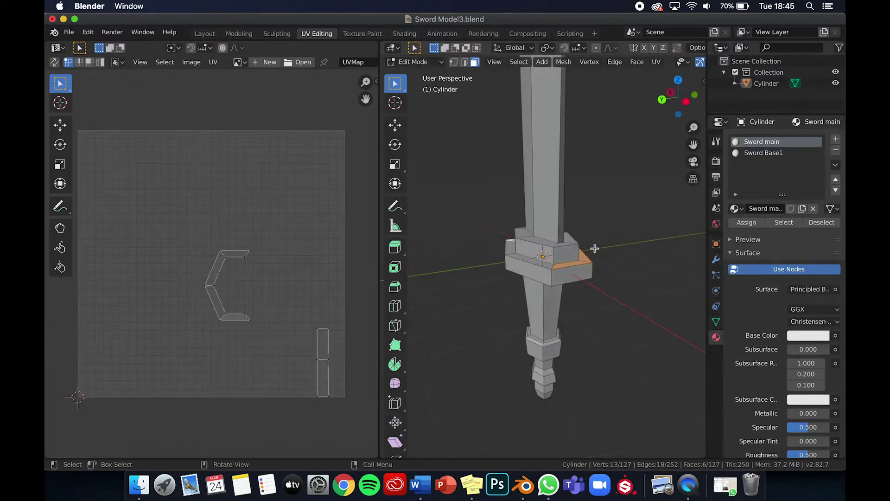
shift+click(563, 269)
shift+click(535, 269)
shift+click(531, 261)
middle_drag(530, 260, 516, 265)
shift+click(517, 261)
shift+click(516, 267)
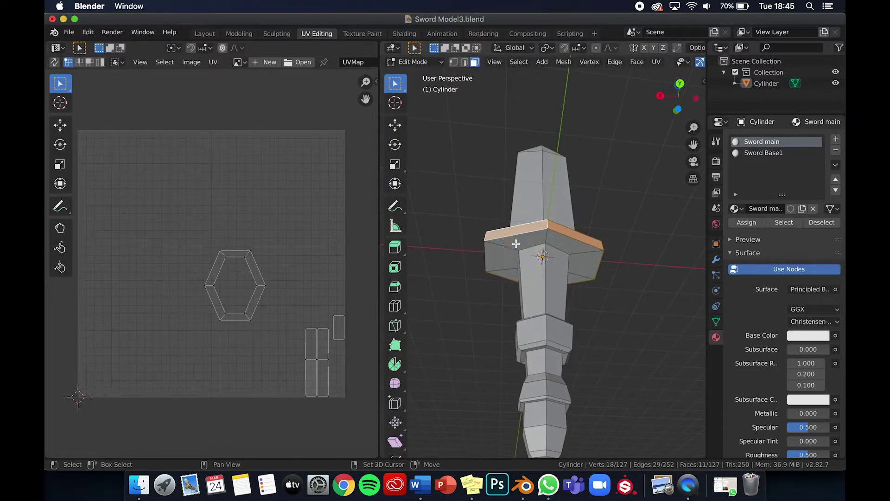
Step: Add the six underside faces and the remaining side face of the lower guard tier to the selection
shift+click(516, 243)
shift+click(503, 260)
shift+click(505, 276)
shift+click(574, 246)
shift+click(581, 260)
shift+click(573, 279)
middle_drag(573, 280, 570, 276)
shift+click(542, 213)
middle_drag(542, 214, 540, 213)
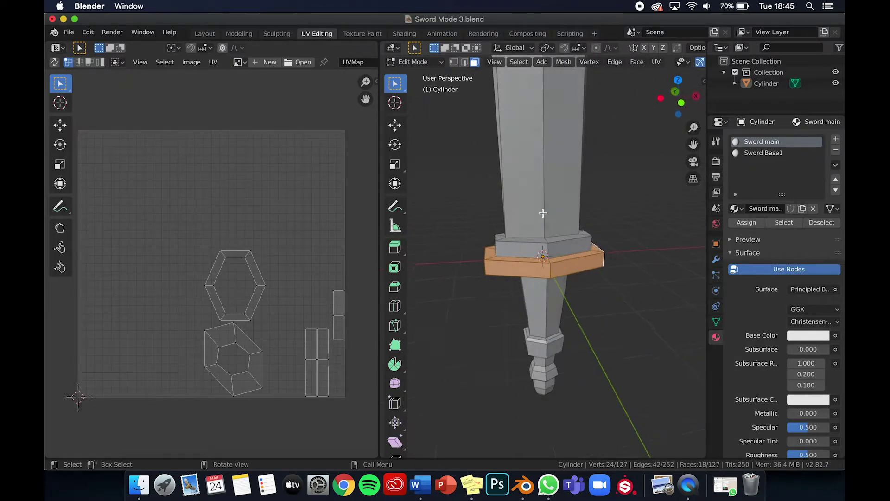
click(658, 62)
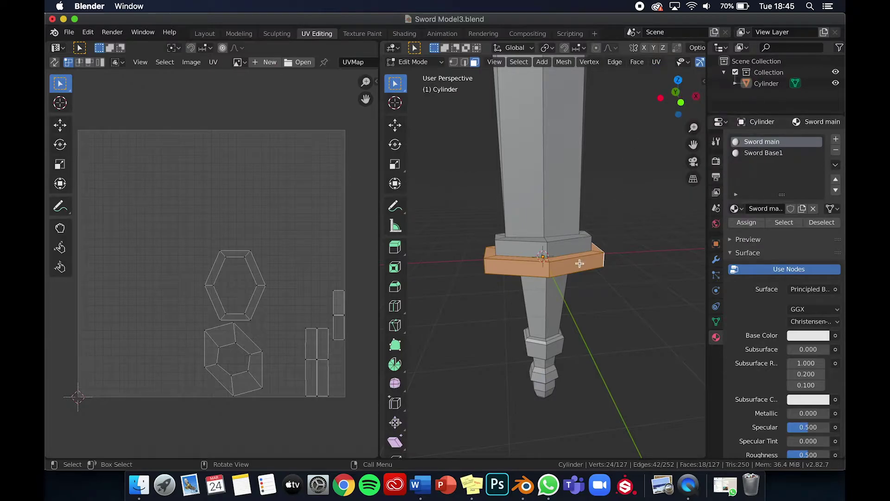
key(s)
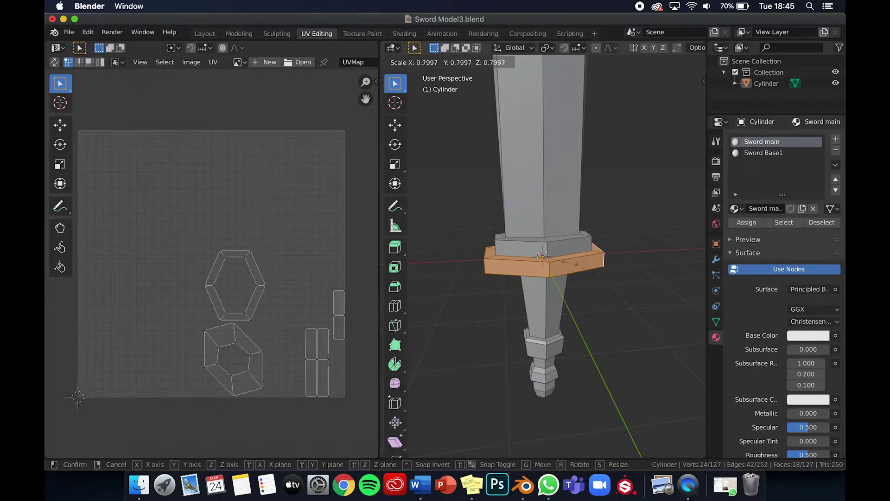
click(568, 263)
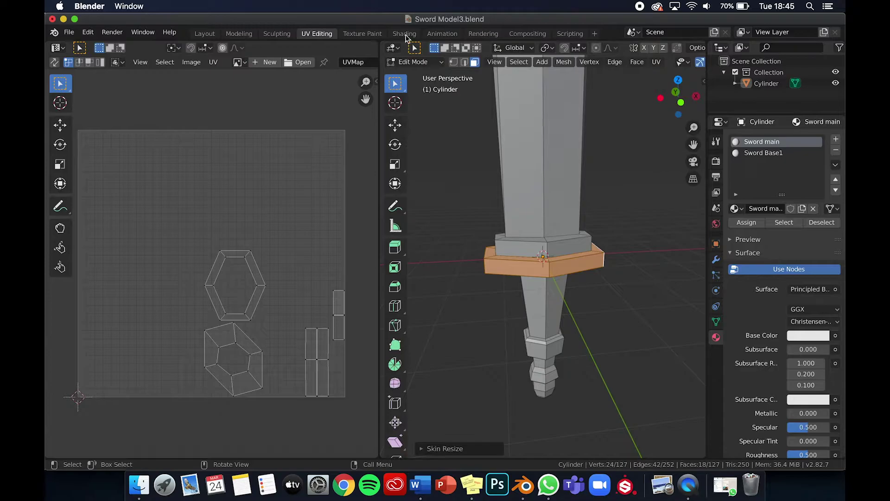
click(89, 32)
click(97, 45)
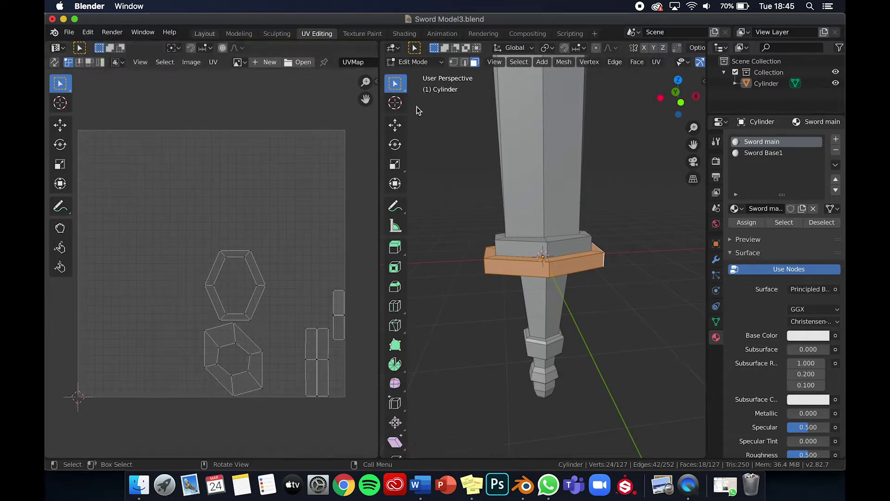
Step: Unwrap the selected lower guard tier with Smart UV Project using the default settings
scroll(629, 280, up, 3)
scroll(630, 280, down, 2)
click(656, 62)
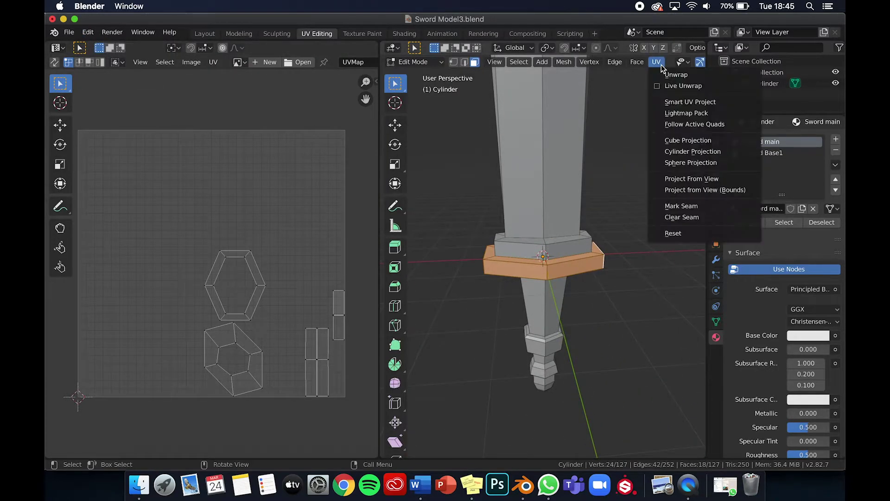
click(677, 99)
click(631, 176)
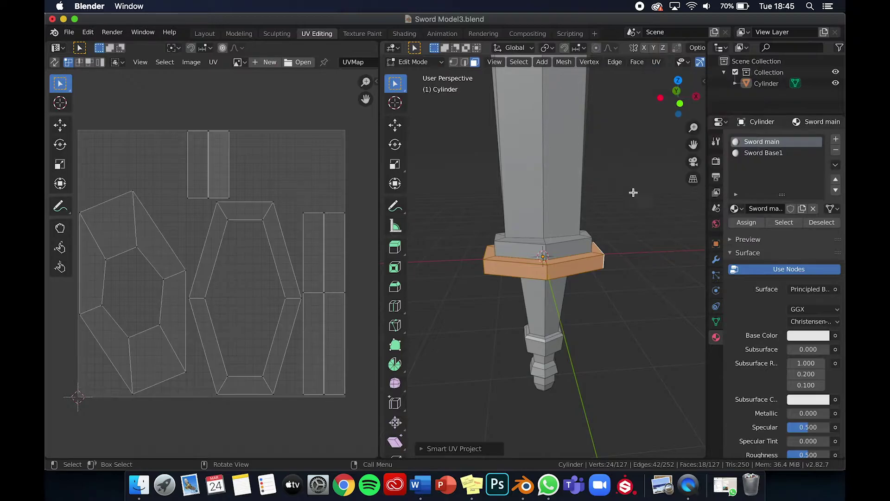
Step: Add a third material slot with a new material named Sword Base2
click(836, 140)
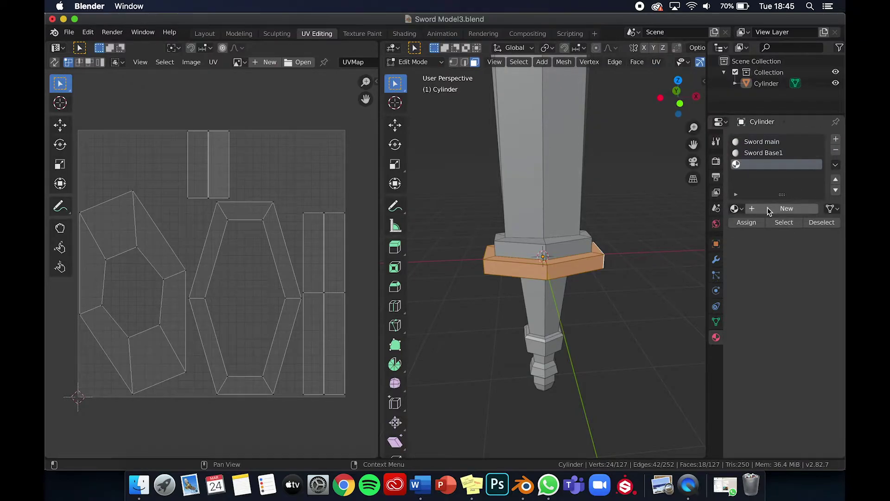
click(767, 209)
double_click(760, 162)
text(Sword Base2)
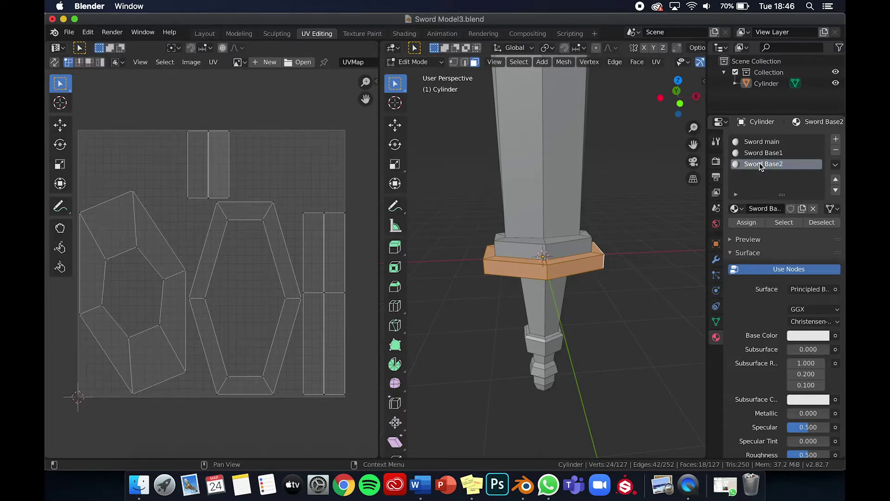
Step: Select three adjacent side faces of the tapered grip directly below the guard
click(630, 286)
scroll(630, 286, down, 5)
click(538, 290)
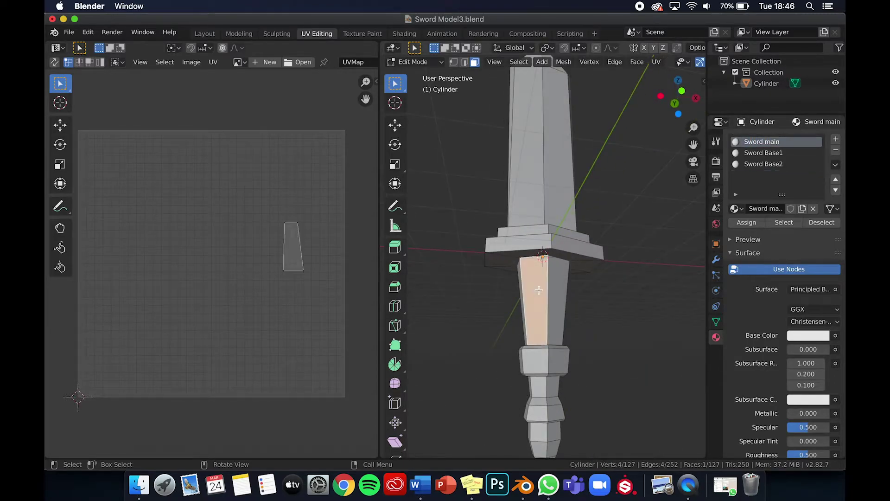
shift+click(559, 287)
shift+click(519, 286)
Step: Add the remaining three side faces around the back of the tapered grip to the selection
scroll(537, 293, right, 5)
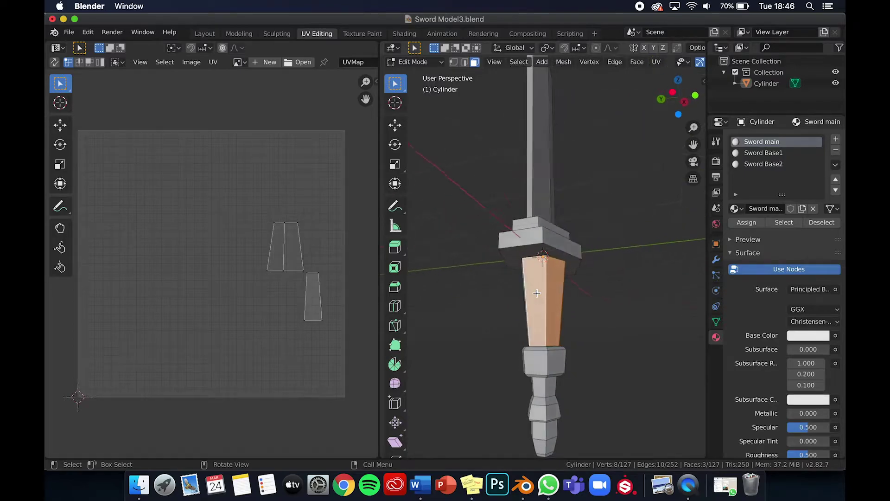
shift+click(541, 294)
scroll(541, 293, left, 5)
shift+click(541, 293)
scroll(533, 294, left, 5)
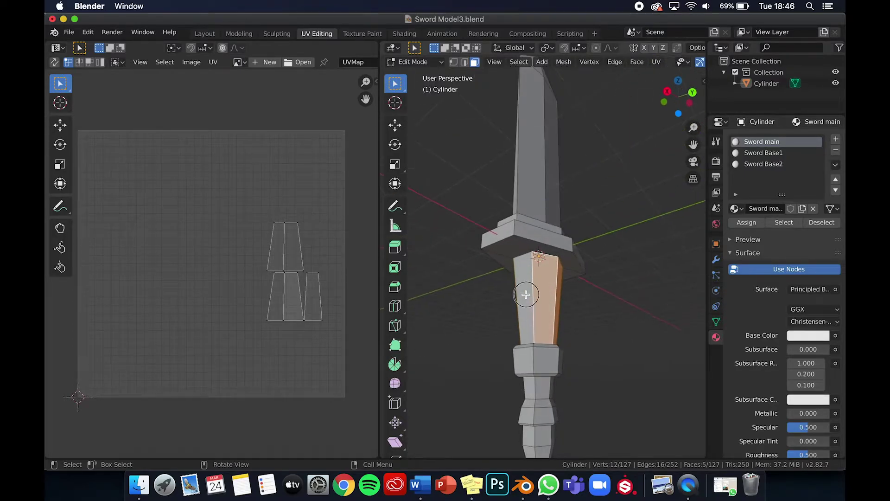
click(526, 294)
shift+click(539, 295)
shift+click(556, 295)
middle_drag(556, 295, 542, 298)
shift+click(542, 297)
scroll(542, 297, left, 5)
shift+click(542, 298)
scroll(542, 298, up, 8)
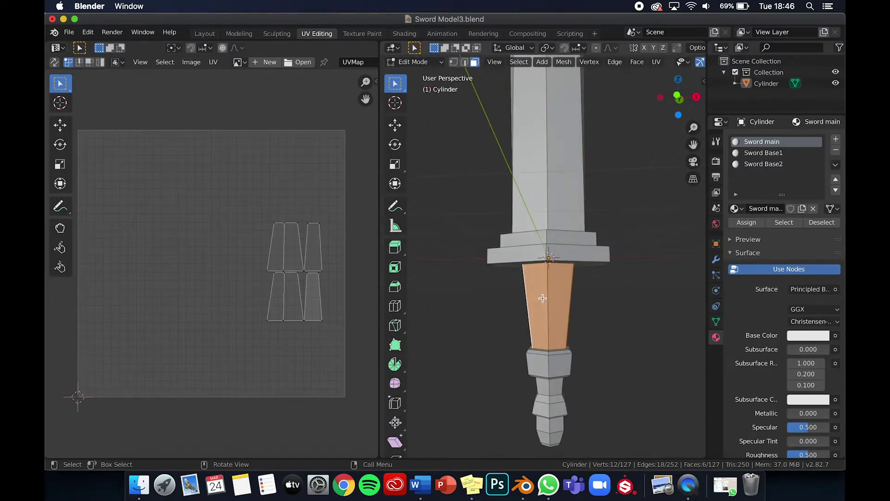
Step: Unwrap the six selected grip faces with Smart UV Project using the default settings
click(656, 61)
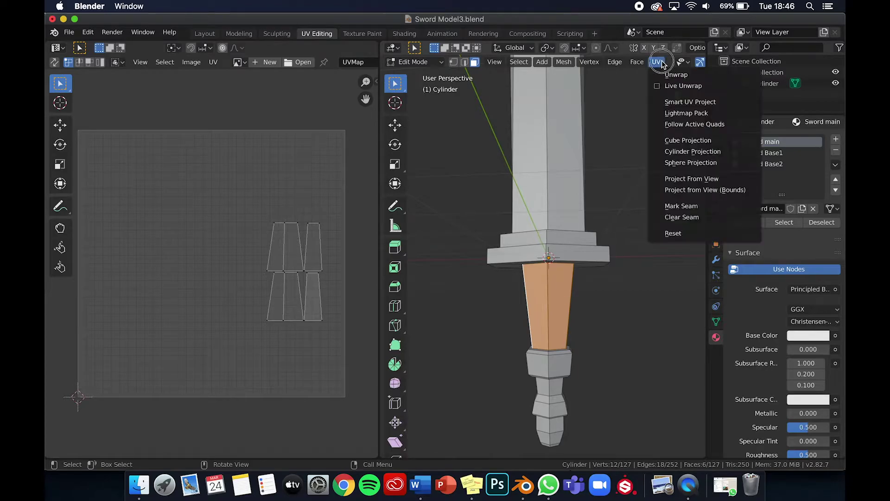
click(669, 97)
click(649, 179)
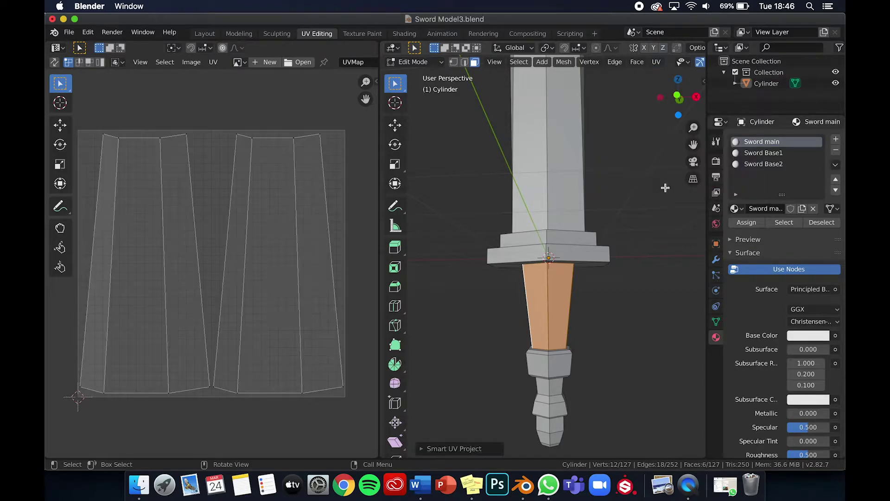
Step: Add a fourth material slot with a new material named Sword Grip
click(836, 141)
click(799, 209)
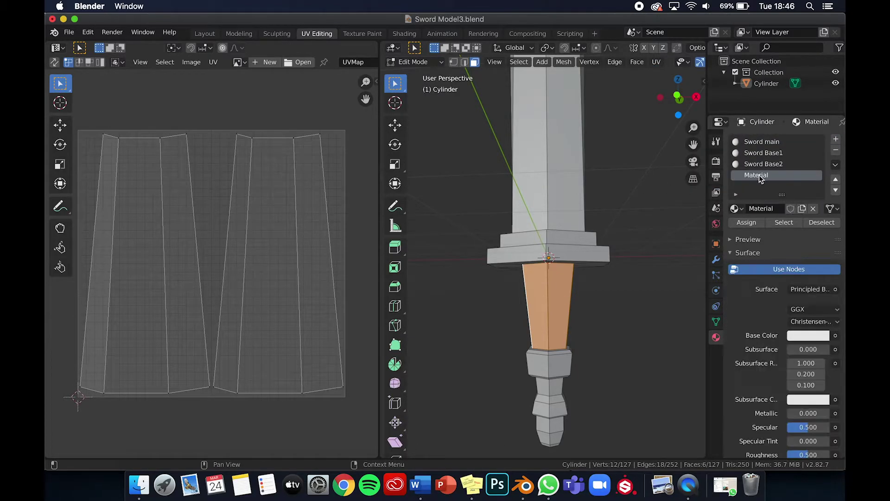
double_click(759, 176)
key(Return)
Step: Select the front side faces and upper bevel faces of the thick collar below the grip, leaving the grip faces out
click(606, 346)
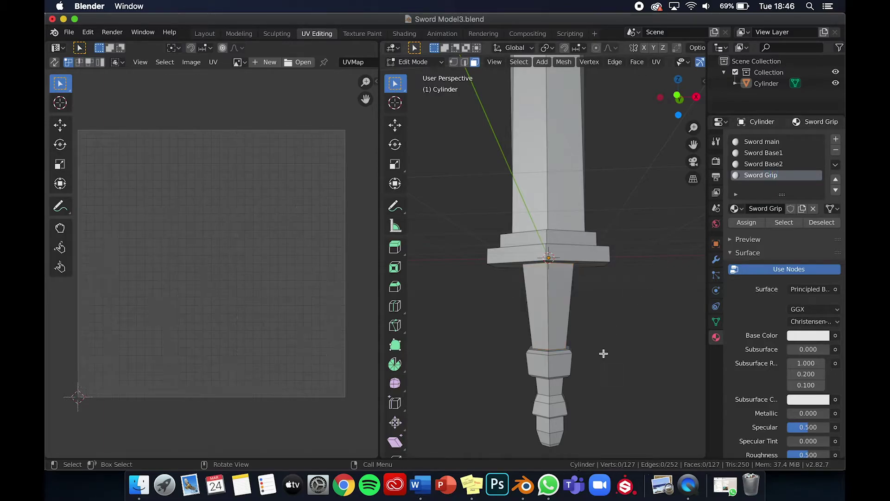
click(563, 366)
shift+click(533, 368)
shift+click(534, 352)
shift+click(560, 352)
scroll(560, 352, up, 5)
shift+click(561, 347)
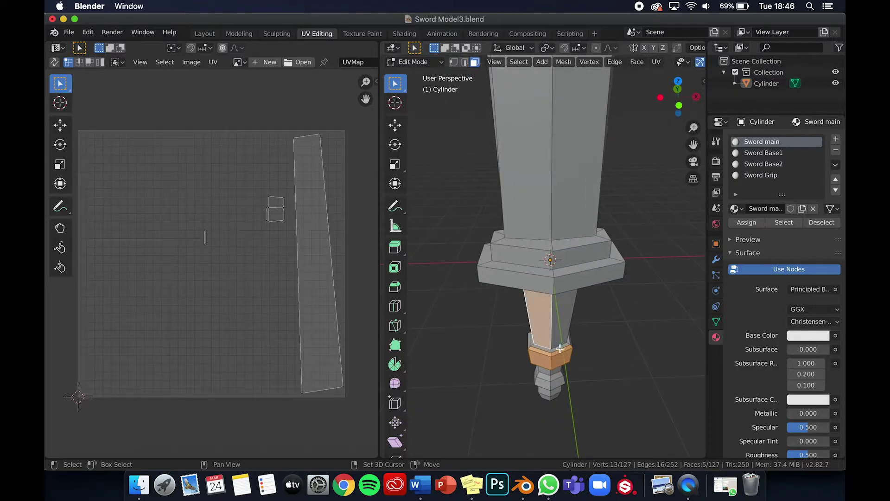
shift+click(542, 332)
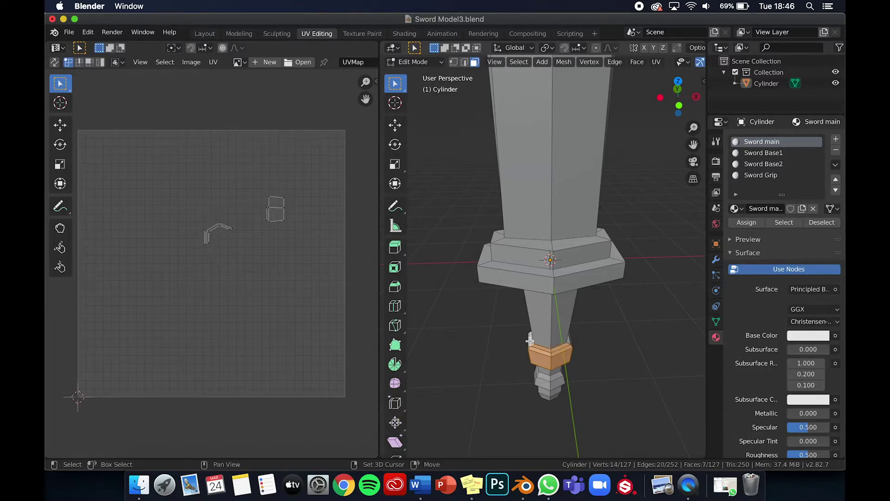
shift+click(569, 341)
Step: Add the collar's remaining side, bevel and underside faces to the selection, covering the whole collar
middle_drag(569, 340, 603, 139)
shift+click(544, 342)
shift+click(541, 347)
shift+click(530, 344)
shift+click(546, 360)
shift+click(546, 366)
shift+click(530, 367)
shift+click(540, 370)
shift+click(525, 379)
shift+click(520, 364)
shift+click(512, 354)
shift+click(509, 347)
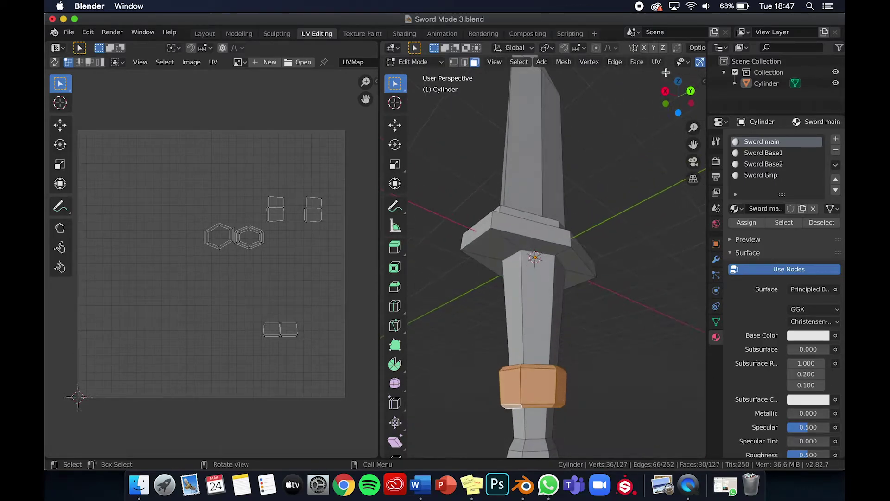
Step: Unwrap the selected collar faces with Smart UV Project using the default settings
click(655, 62)
click(690, 102)
click(624, 179)
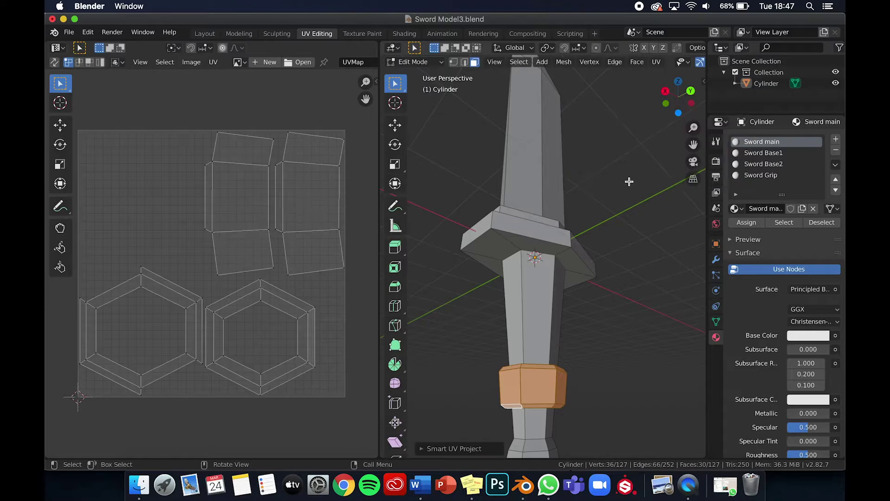
Step: Add a fifth material slot with a new material named Sword Grip2
click(836, 139)
click(786, 208)
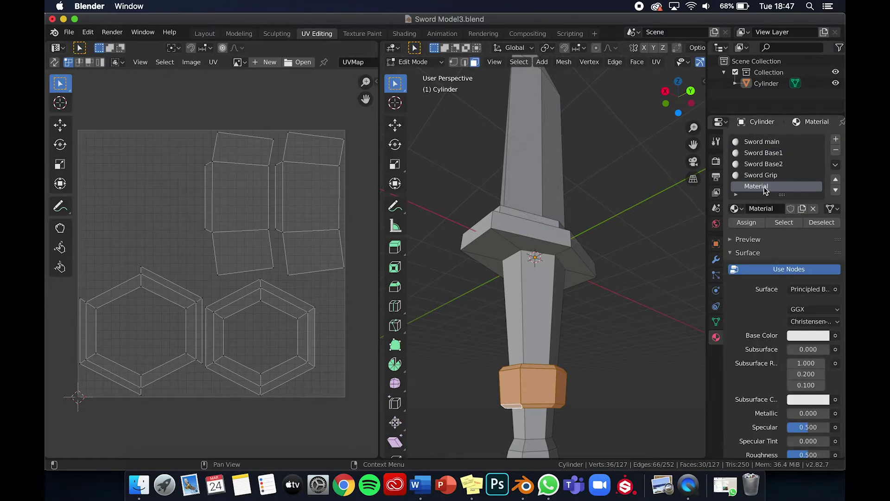
double_click(765, 188)
Step: Select only the six side faces around the narrow neck below the collar
click(594, 304)
scroll(594, 304, down, 3)
click(533, 413)
shift+click(513, 415)
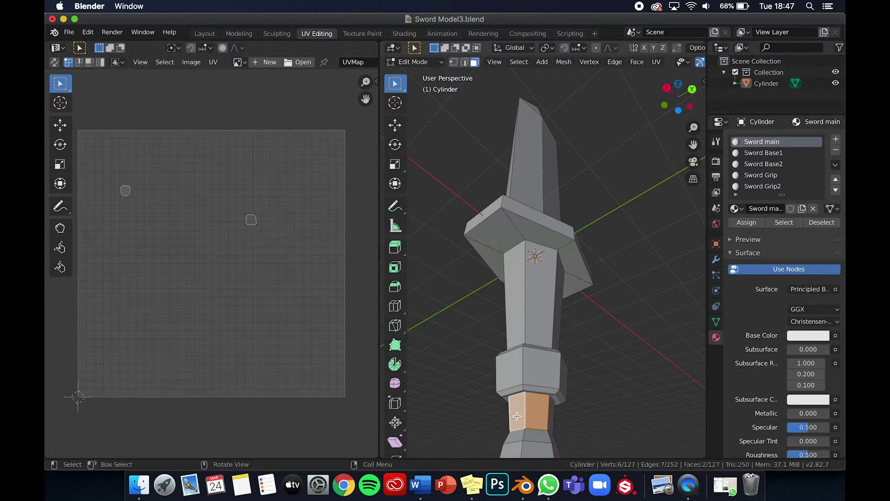
scroll(514, 415, left, 5)
shift+click(552, 413)
shift+click(536, 414)
scroll(535, 414, left, 5)
shift+click(535, 414)
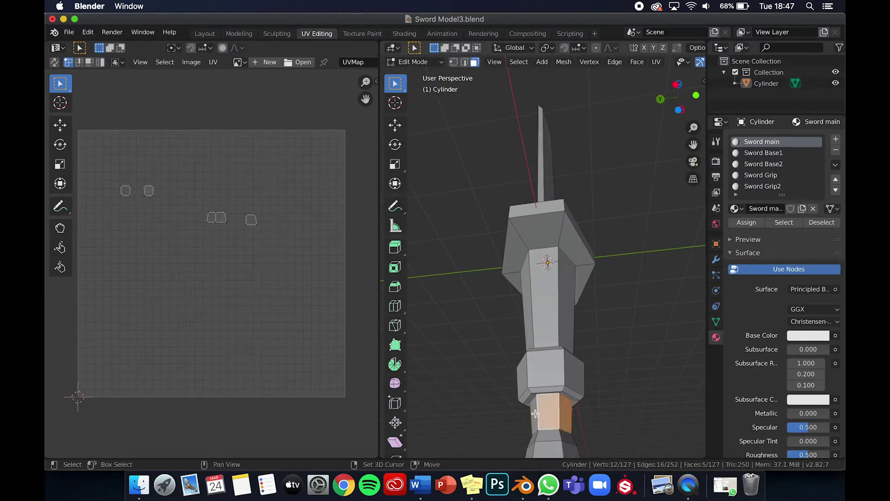
shift+click(535, 414)
scroll(535, 414, up, 5)
scroll(535, 413, up, 3)
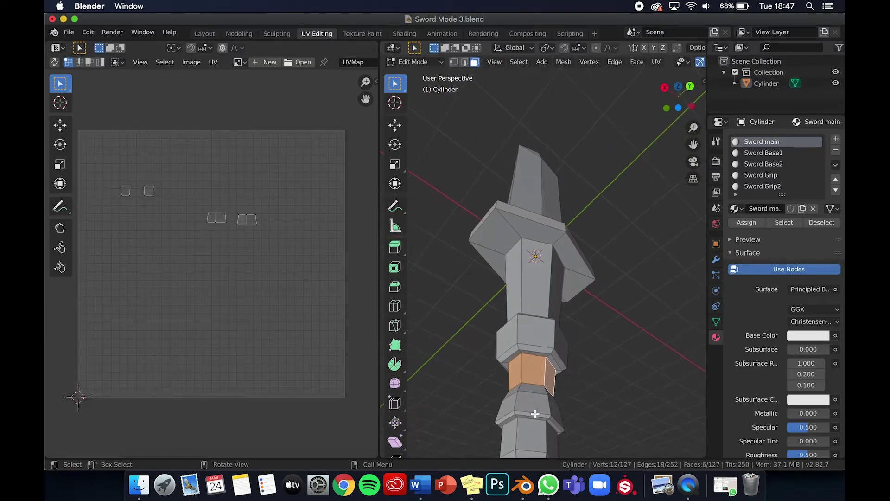
Step: Unwrap the six selected neck faces with Smart UV Project using the default settings
click(656, 62)
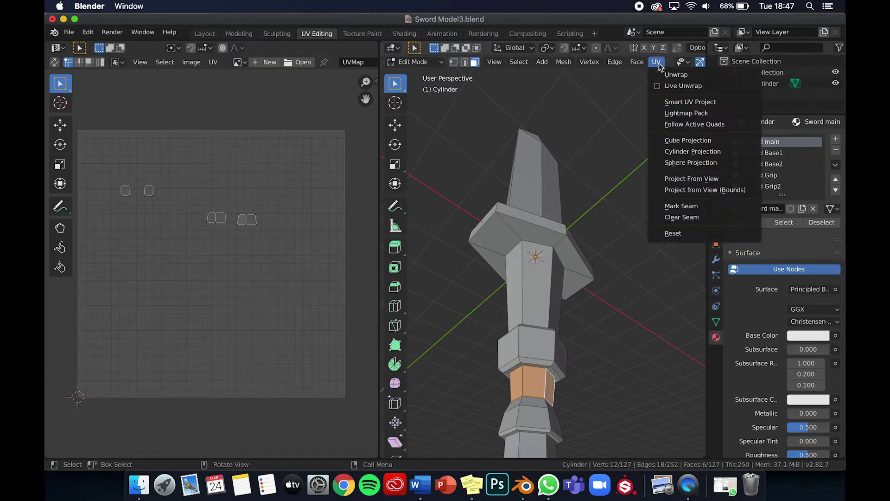
click(663, 87)
click(621, 174)
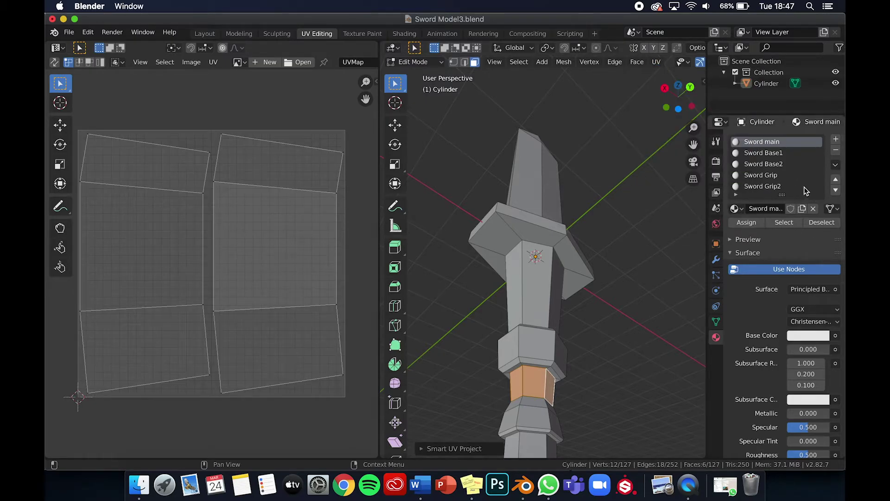
Step: Add a sixth material slot with a new material named Sword Bottom
click(837, 141)
click(774, 209)
double_click(759, 186)
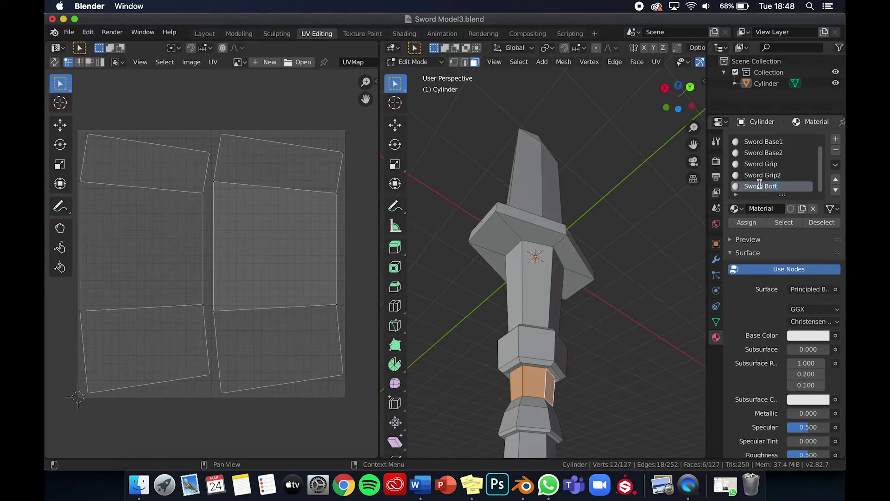
key(Return)
Step: Select the upper bevel and sloping side faces on three adjacent sides of the flared ring below the neck
scroll(656, 282, down, 3)
scroll(656, 283, up, 3)
ctrl+scroll(655, 282, down, 3)
scroll(657, 283, down, 4)
scroll(656, 283, up, 3)
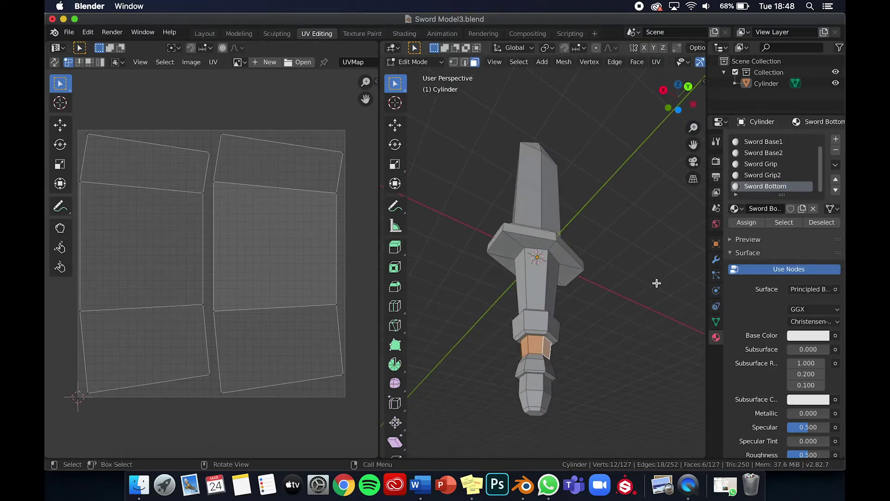
click(536, 360)
shift+click(537, 354)
shift+click(521, 365)
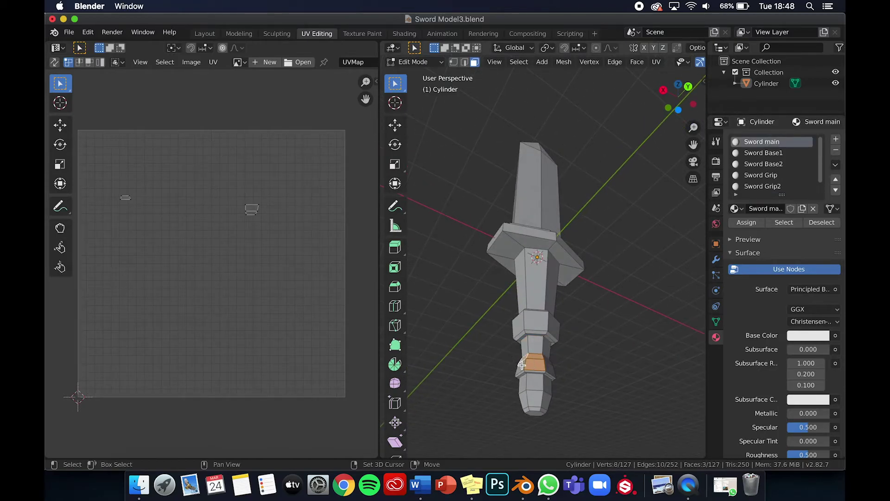
shift+click(549, 371)
shift+click(546, 361)
scroll(549, 361, up, 3)
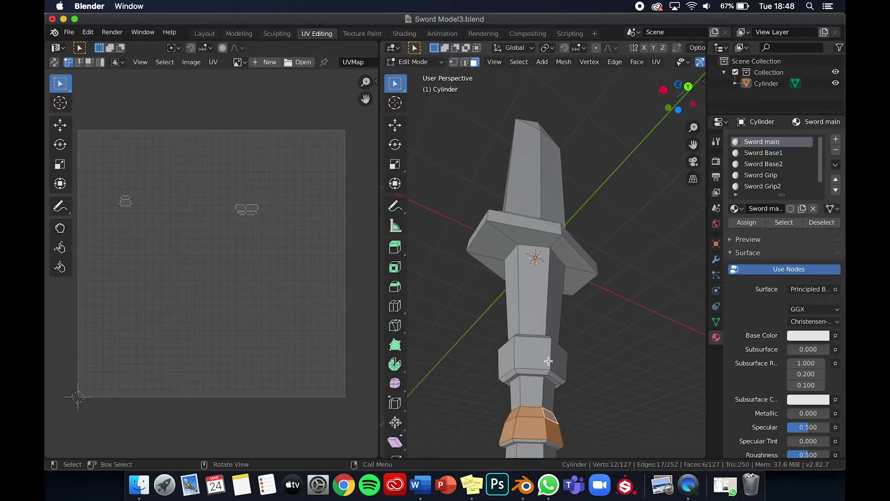
Step: Add the flared ring's lower rim and underside faces to the selection while working around the ring
scroll(548, 361, down, 3)
middle_drag(548, 360, 515, 295)
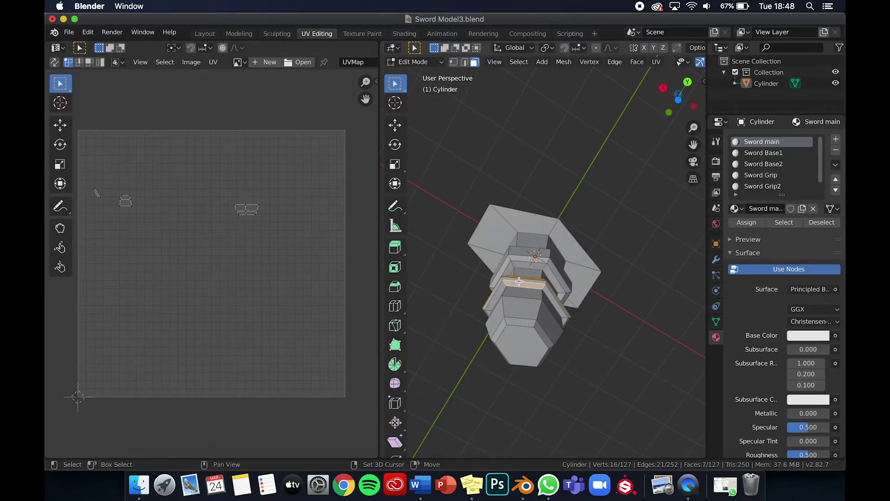
middle_drag(517, 291, 517, 355)
shift+click(498, 384)
shift+click(551, 384)
scroll(552, 383, left, 5)
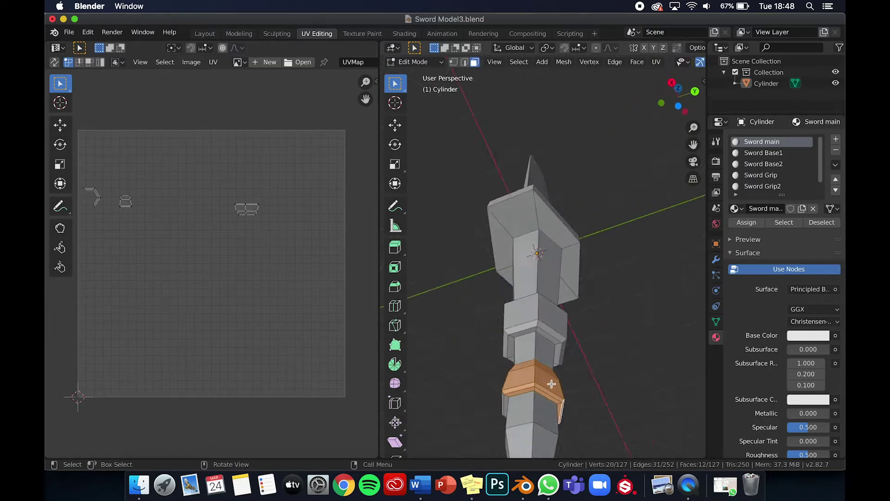
middle_drag(539, 386, 536, 376)
shift+click(539, 386)
shift+click(535, 377)
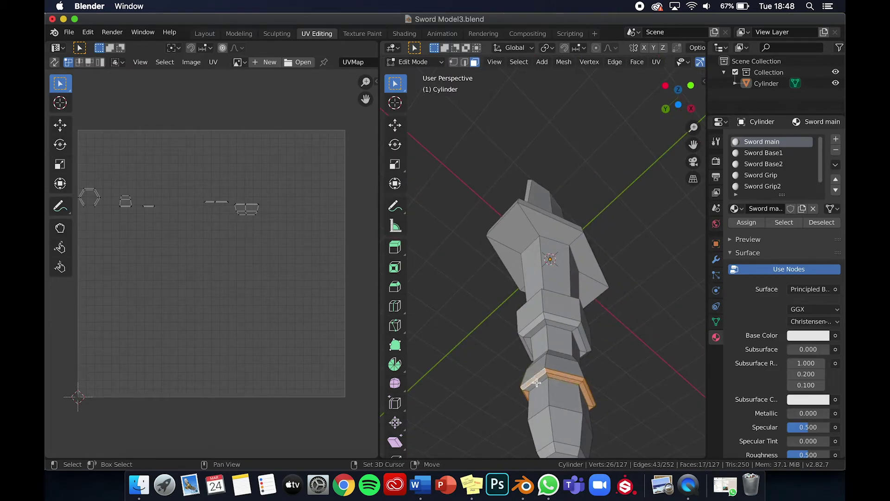
Step: Add the remaining sloping side and upper bevel faces on the back of the flared ring to the selection
shift+click(535, 370)
shift+click(553, 363)
shift+click(554, 354)
scroll(554, 354, up, 5)
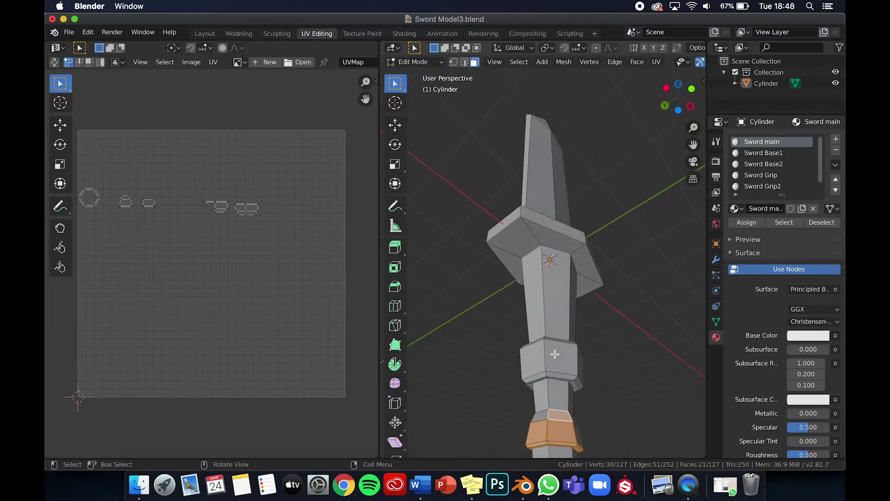
shift+click(541, 415)
middle_drag(541, 415, 536, 430)
shift+click(536, 419)
shift+click(535, 420)
Step: Unwrap the selected flared ring faces with Smart UV Project using the default settings
click(656, 62)
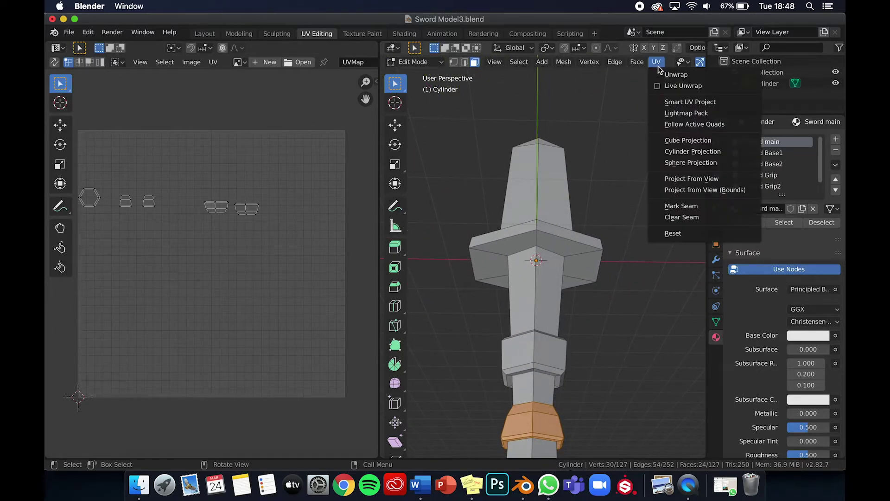
click(662, 101)
click(637, 174)
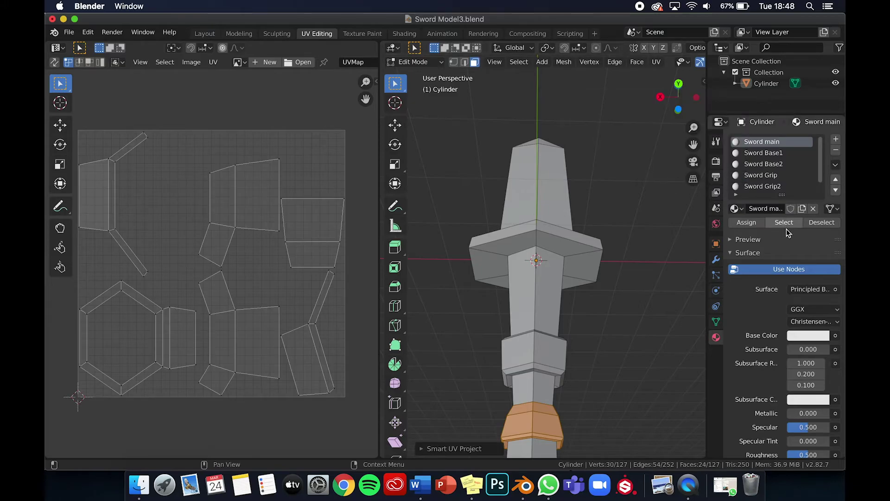
Step: Add a seventh material slot with a new material named Sword Bottom2
click(836, 139)
click(779, 209)
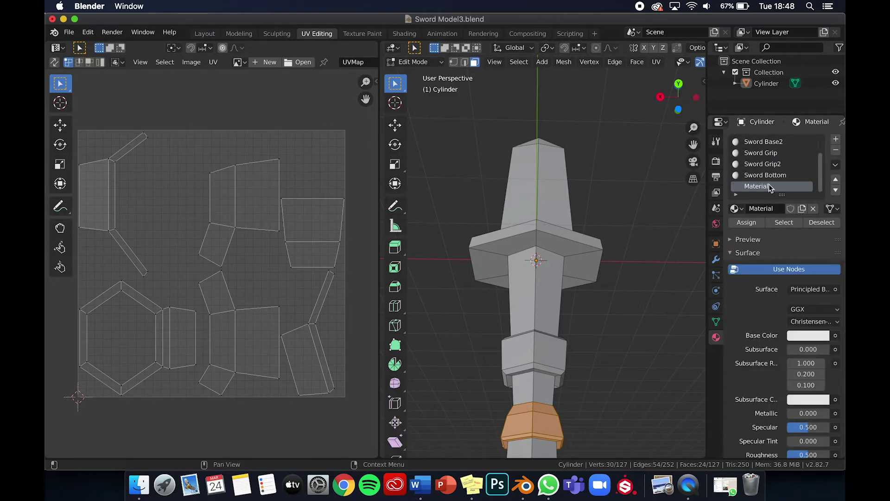
double_click(762, 187)
key(Return)
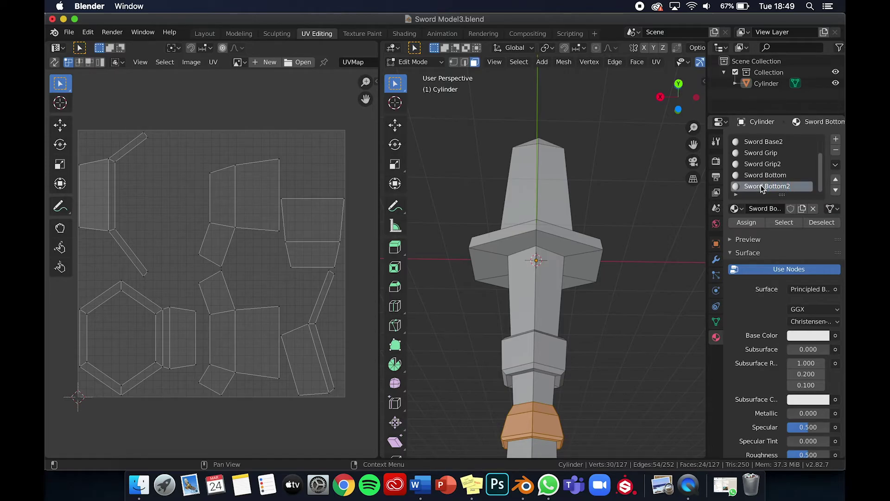
Step: Select the upper and lower side faces on two adjacent sides of the pommel at the sword's end
click(672, 356)
scroll(672, 356, up, 3)
scroll(671, 355, down, 5)
click(528, 413)
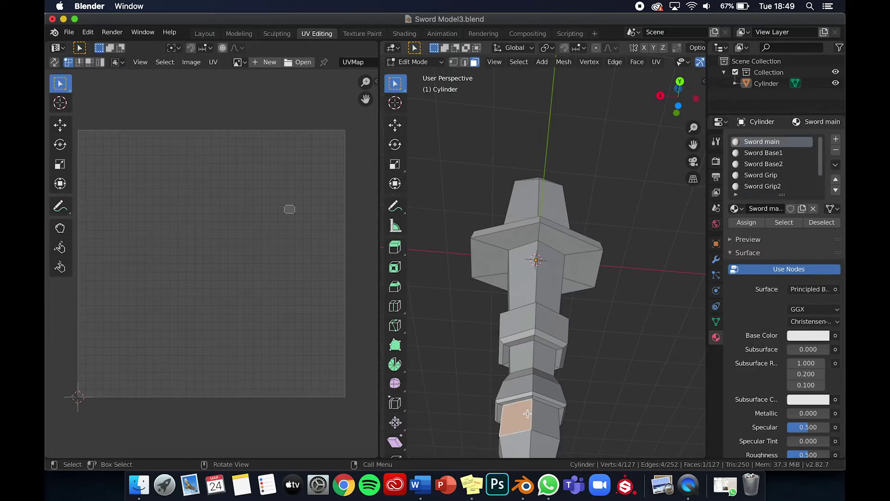
shift+click(542, 419)
shift+click(526, 441)
shift+click(537, 441)
Step: Add the upper, lower and end bevel faces on the next sides of the pommel to the selection
scroll(538, 440, left, 8)
shift+click(542, 403)
shift+click(545, 436)
shift+click(541, 454)
shift+click(520, 441)
shift+click(520, 421)
shift+click(519, 411)
shift+click(519, 425)
scroll(520, 427, left, 8)
shift+click(548, 428)
shift+click(547, 405)
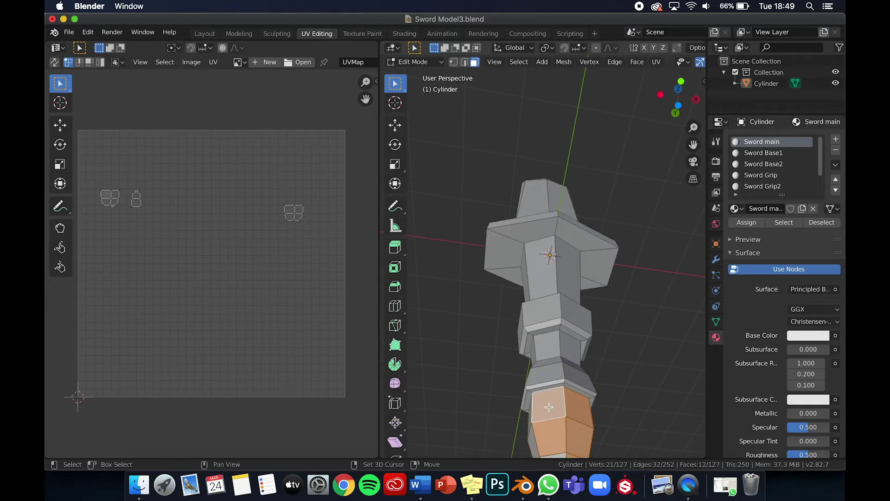
Step: Add the pommel's remaining side and bevel faces and its flat end face to the selection
scroll(547, 406, left, 8)
shift+click(543, 404)
shift+click(544, 432)
shift+click(551, 452)
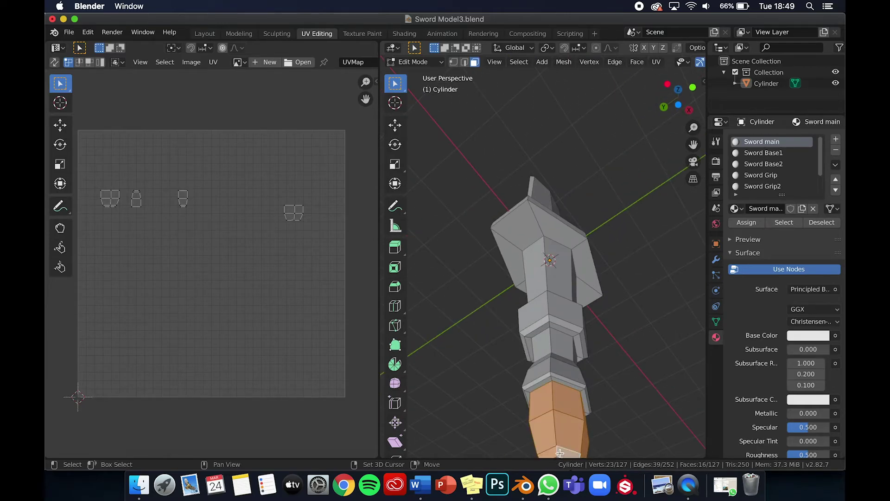
shift+click(567, 452)
scroll(568, 452, left, 8)
shift+click(514, 425)
shift+click(516, 435)
scroll(517, 435, left, 8)
middle_drag(516, 434, 516, 433)
Step: Unwrap the selected pommel faces with Smart UV Project using the default settings
click(656, 62)
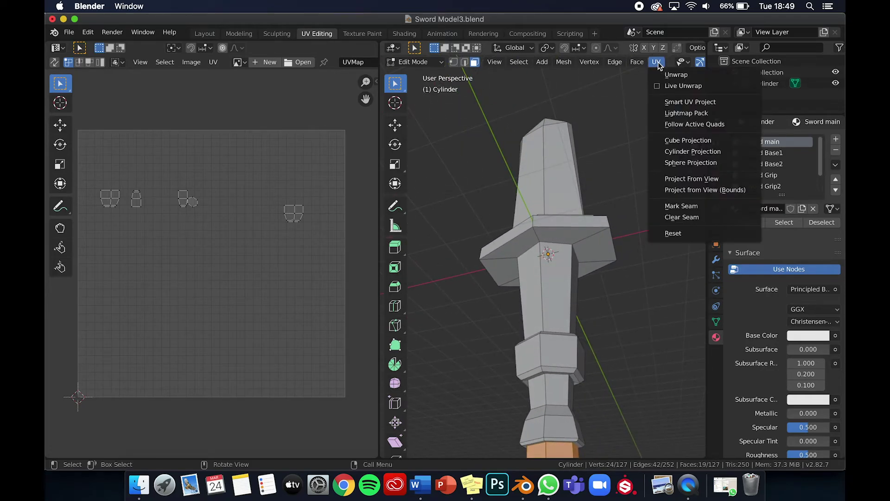
click(670, 106)
click(628, 180)
Step: Add a new material slot with a material named Sword Bottom3 for the pommel, and clear the face selection
click(836, 139)
click(790, 208)
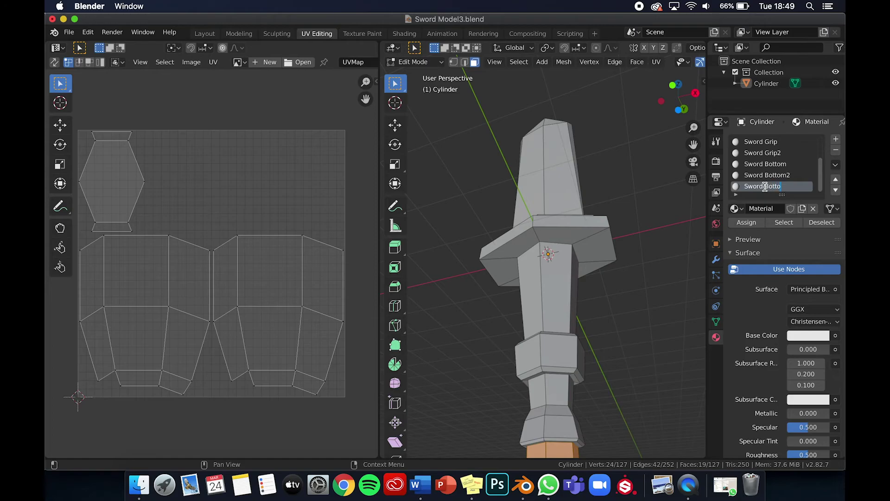
click(654, 273)
middle_drag(654, 273, 653, 273)
scroll(654, 273, down, 5)
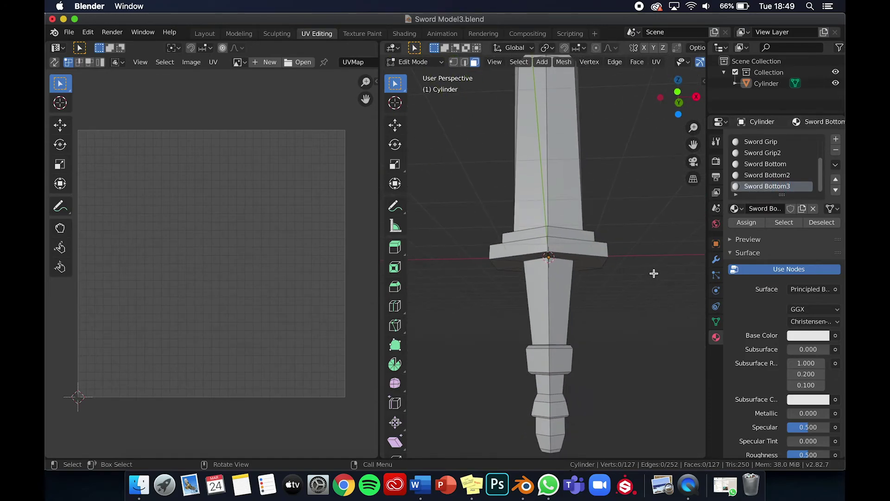
Step: Switch to Object Mode, select the whole sword and export it to the Sword folder as a Wavefront OBJ file with the default options
key(Tab)
click(560, 188)
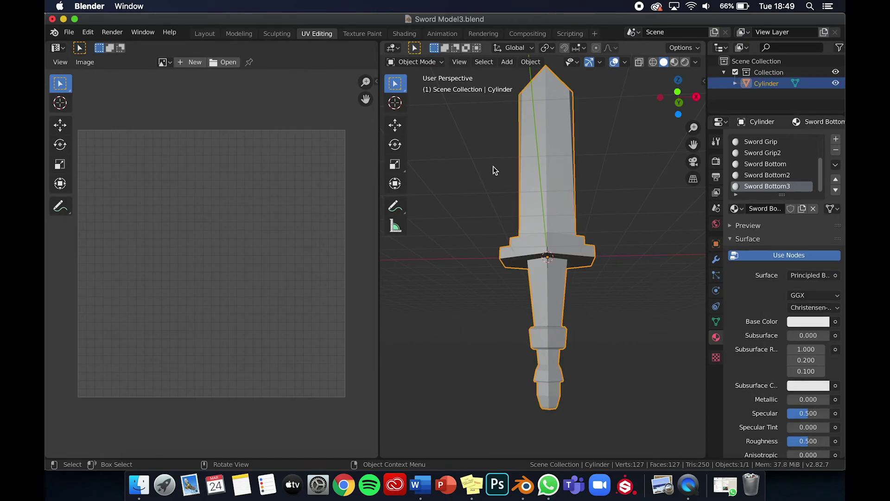
click(68, 32)
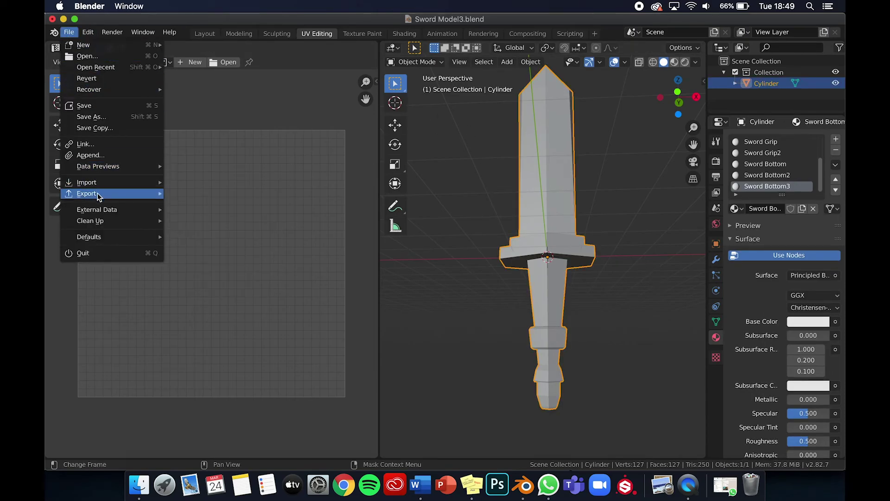
mouse_move(98, 194)
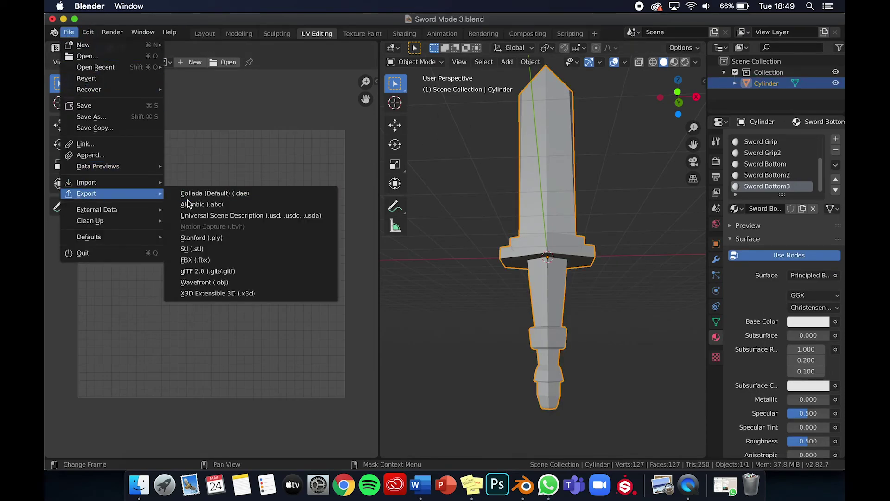
click(205, 281)
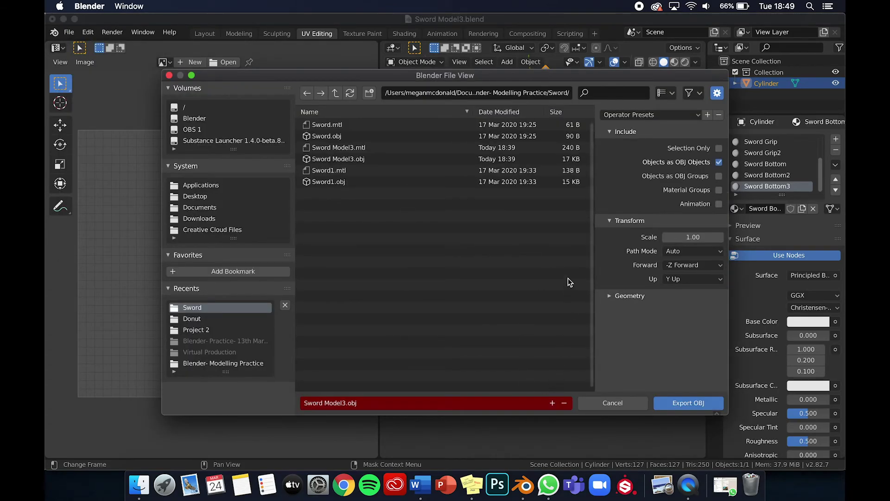
click(352, 400)
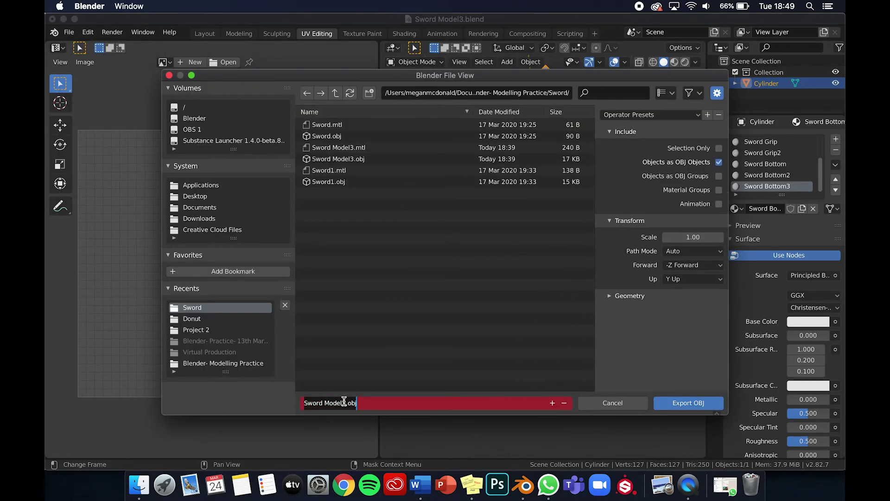
click(351, 401)
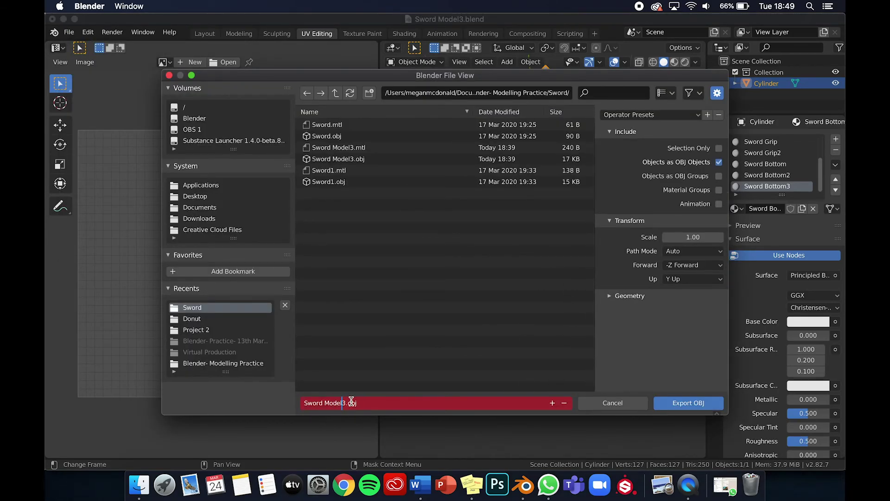
click(680, 402)
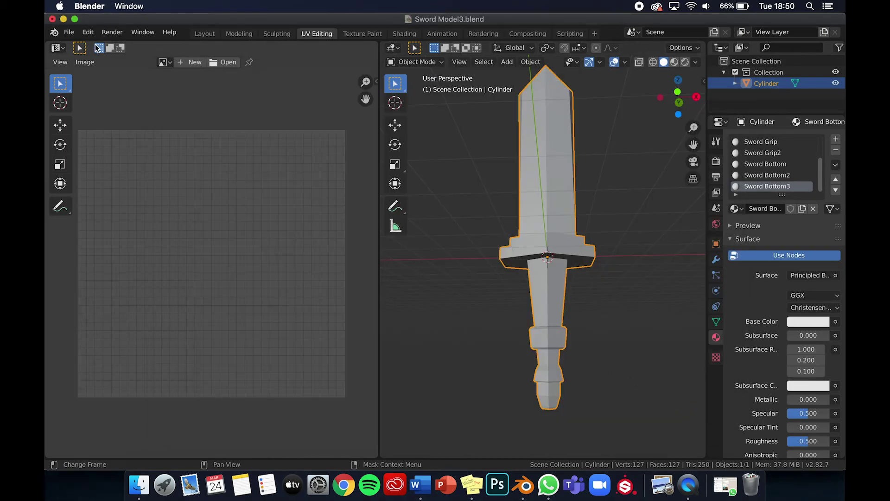
Step: Export the sword model to the Sword folder as an FBX file with the default options
click(68, 32)
mouse_move(133, 193)
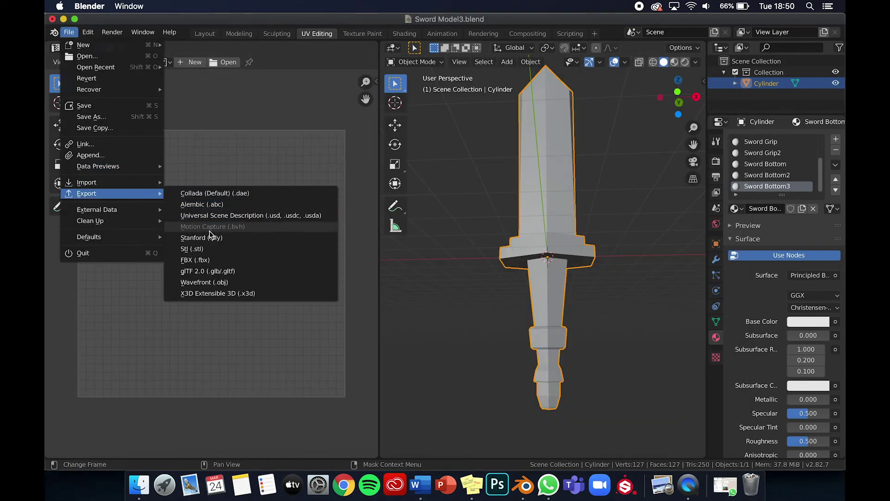
click(210, 260)
click(351, 403)
click(343, 401)
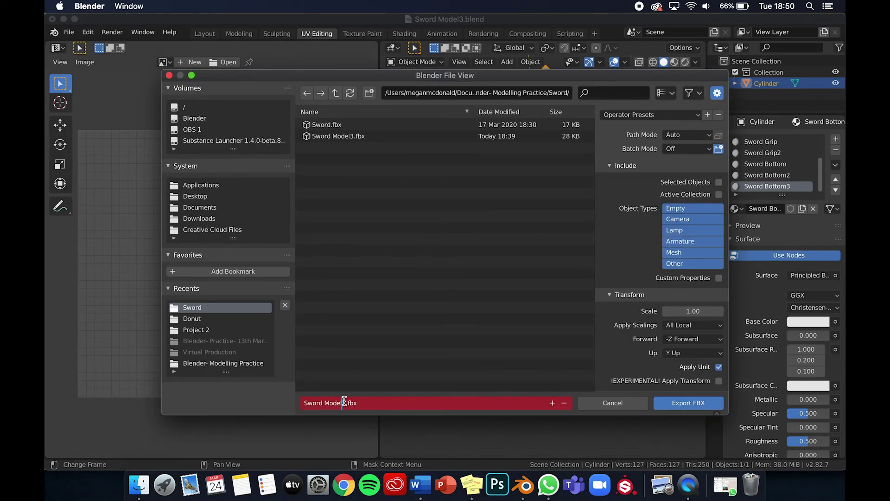
click(676, 407)
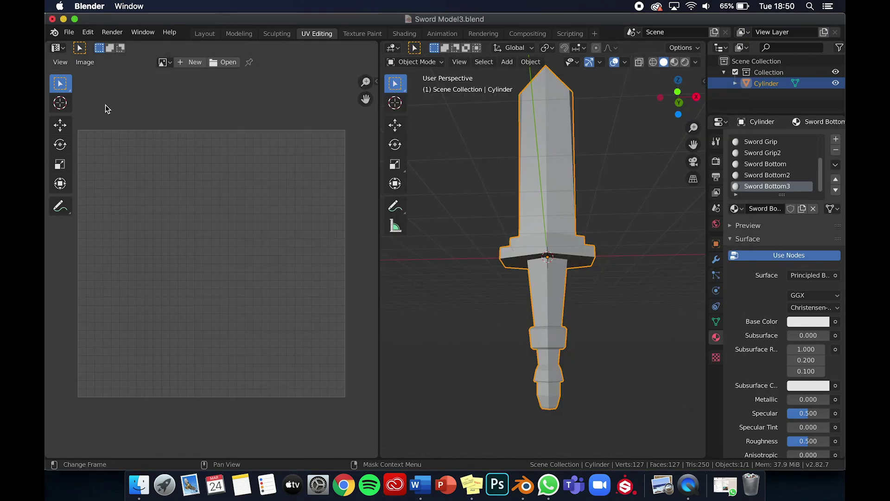
Step: Open the Save As dialog for the sword's .blend file in the Sword folder
click(69, 32)
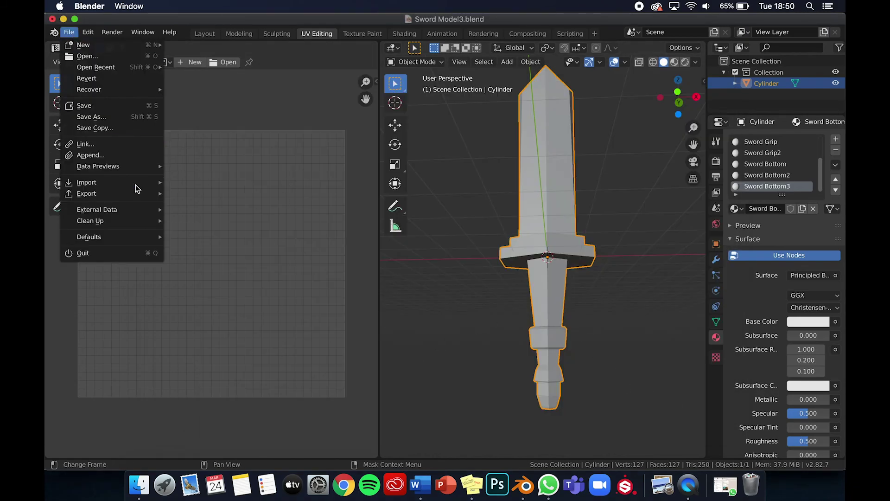
click(107, 117)
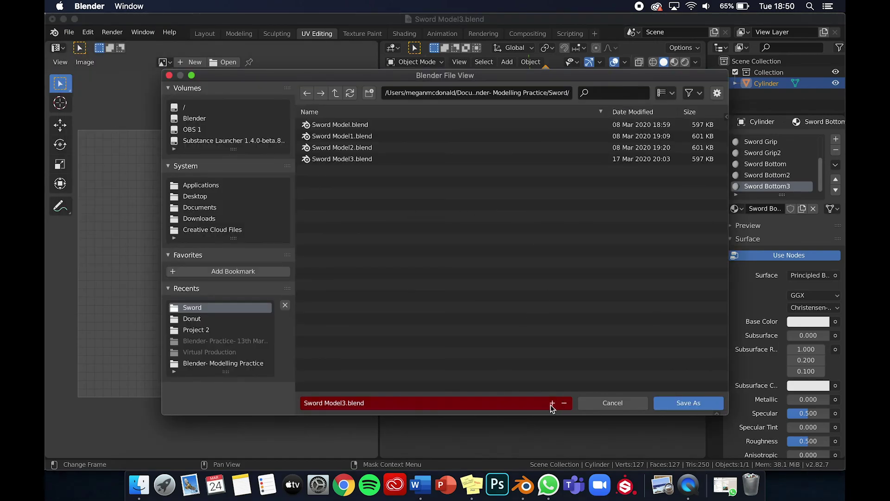